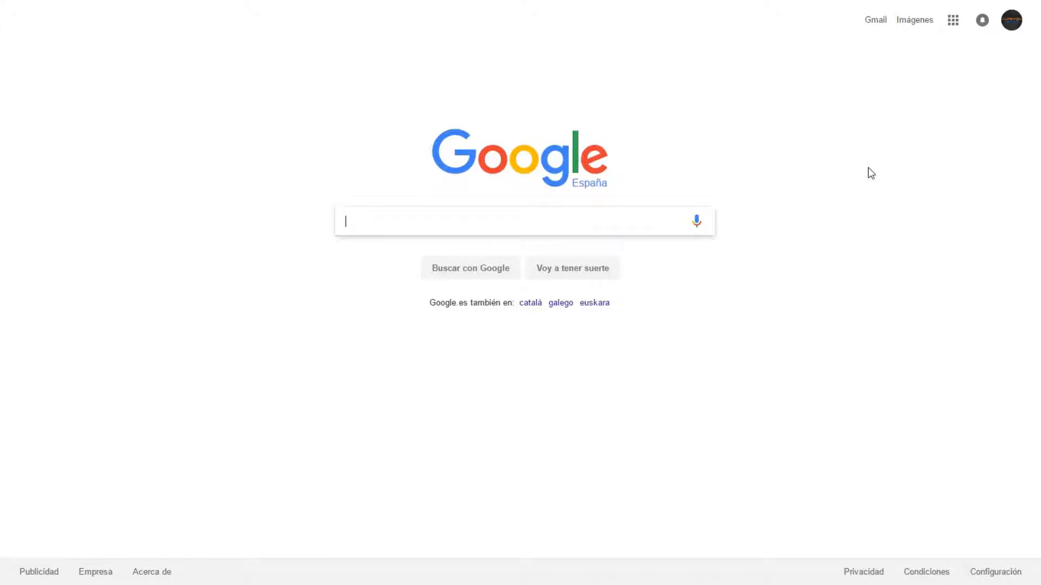
Search Google for "iglesia de san fernando zaragoza".
text(i)
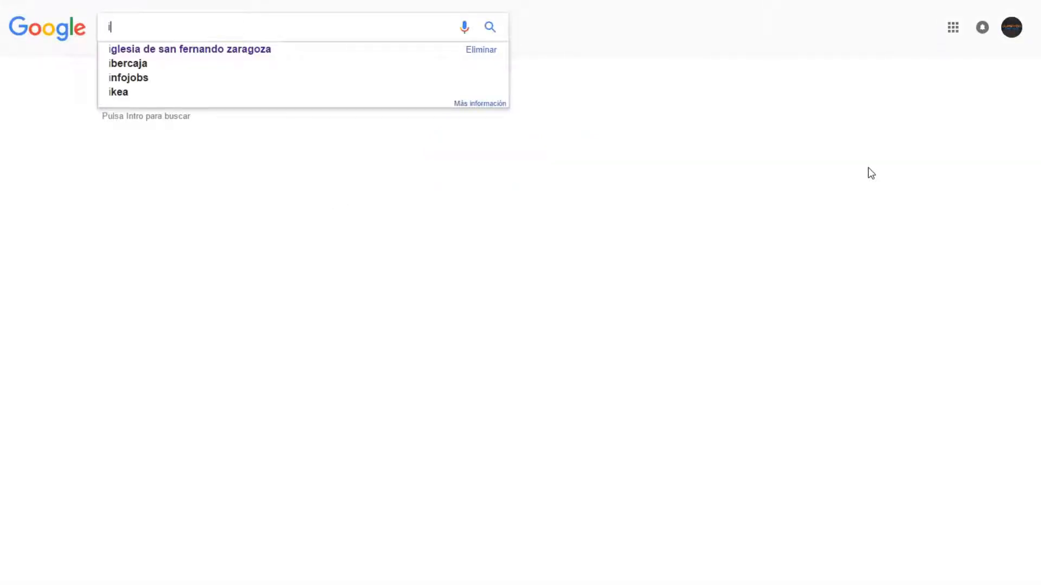
text(glesi)
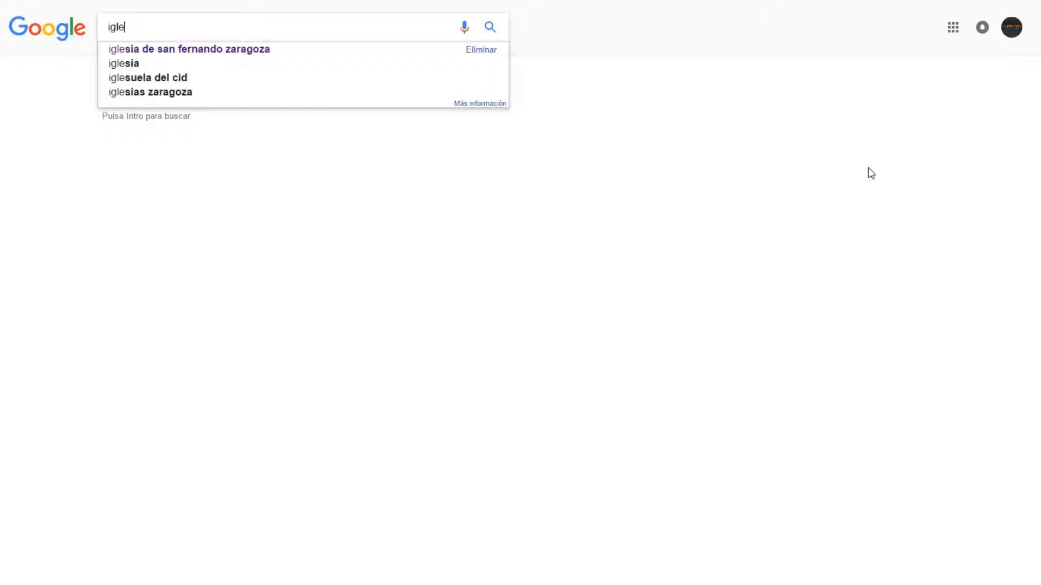
key(Down)
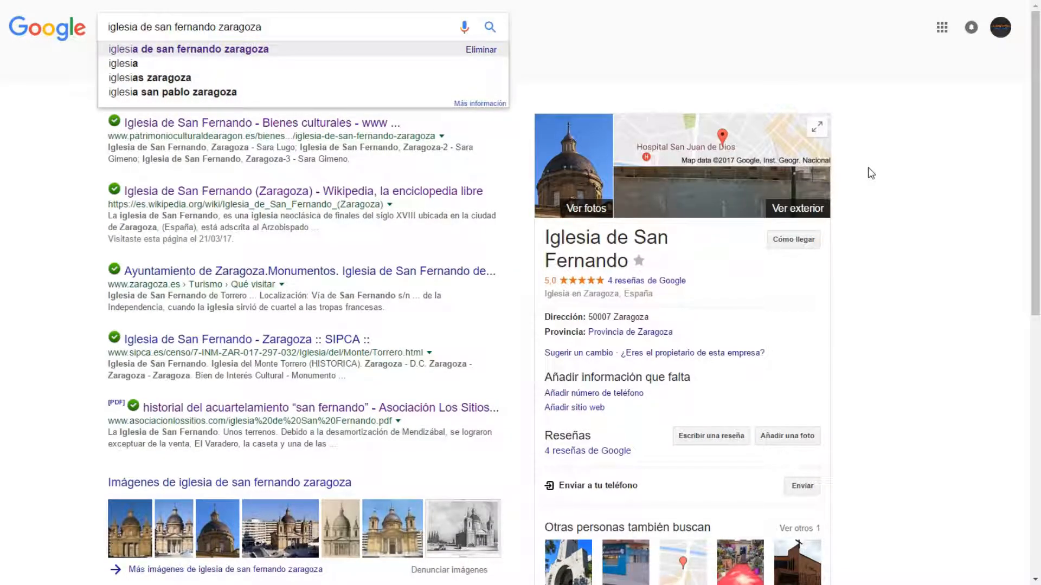
key(Return)
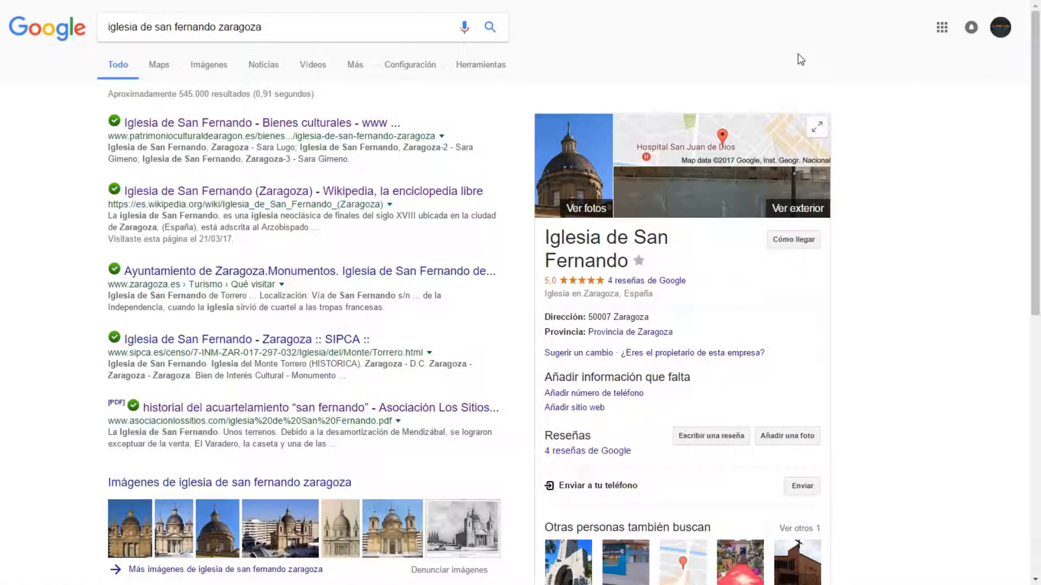
Open Google Maps and switch the map to satellite imagery.
click(941, 28)
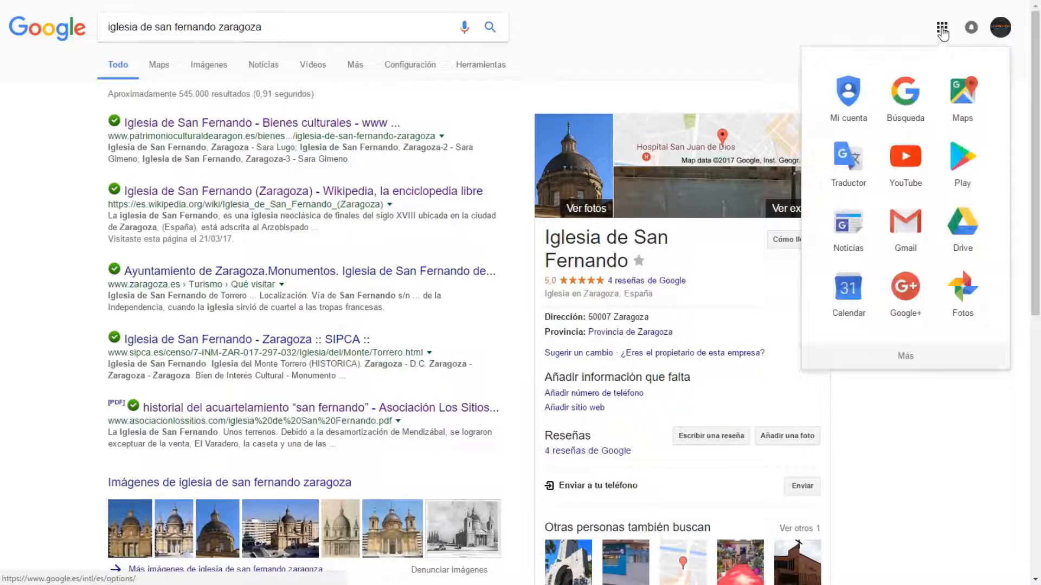
click(959, 92)
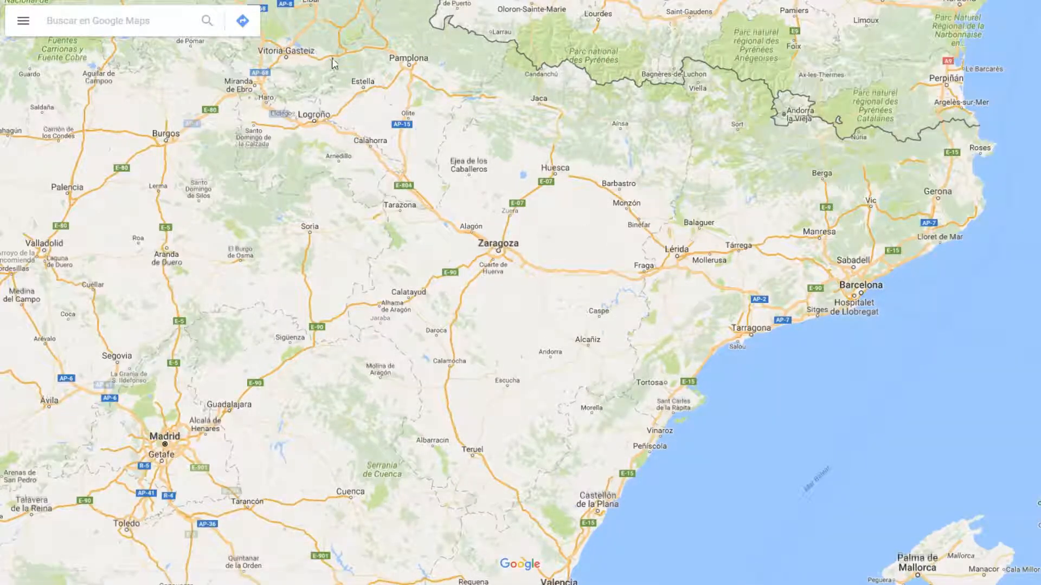
click(38, 542)
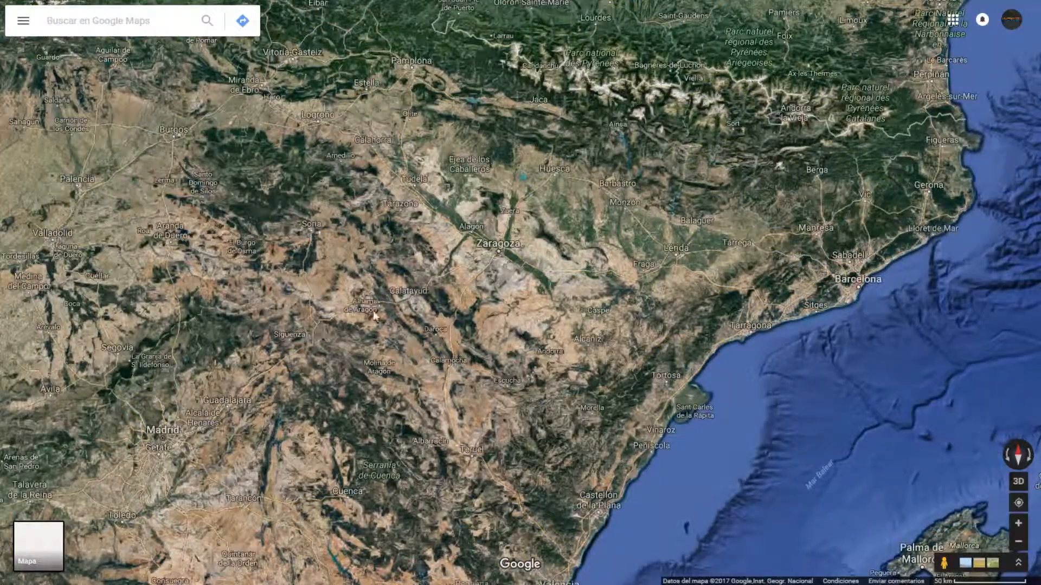
Zoom the satellite map in on the city of Zaragoza until its districts and streets can be examined.
scroll(500, 256, up, 1)
scroll(500, 258, up, 4)
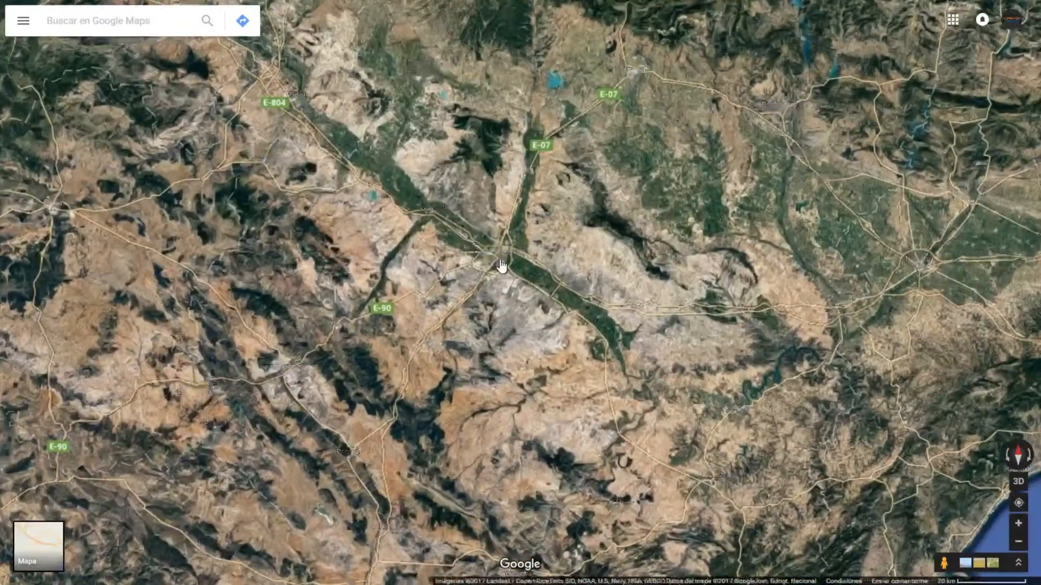
scroll(500, 262, up, 1)
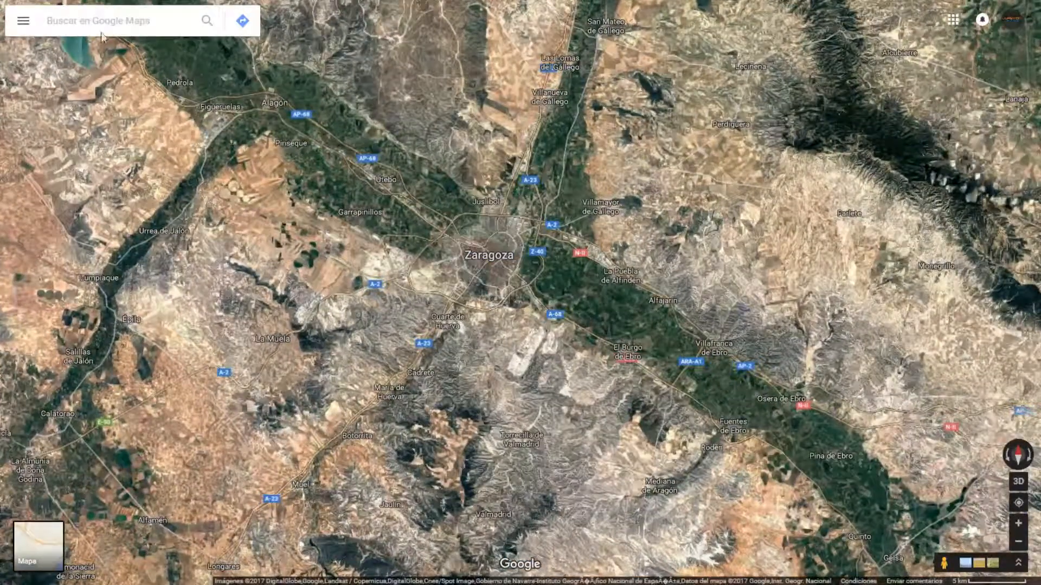
scroll(488, 264, up, 3)
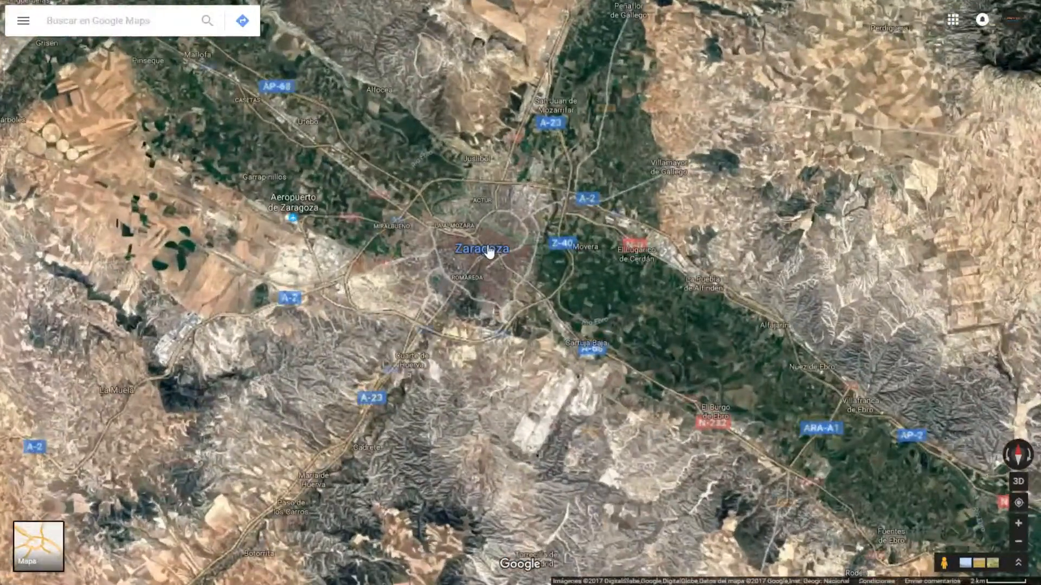
scroll(488, 264, up, 3)
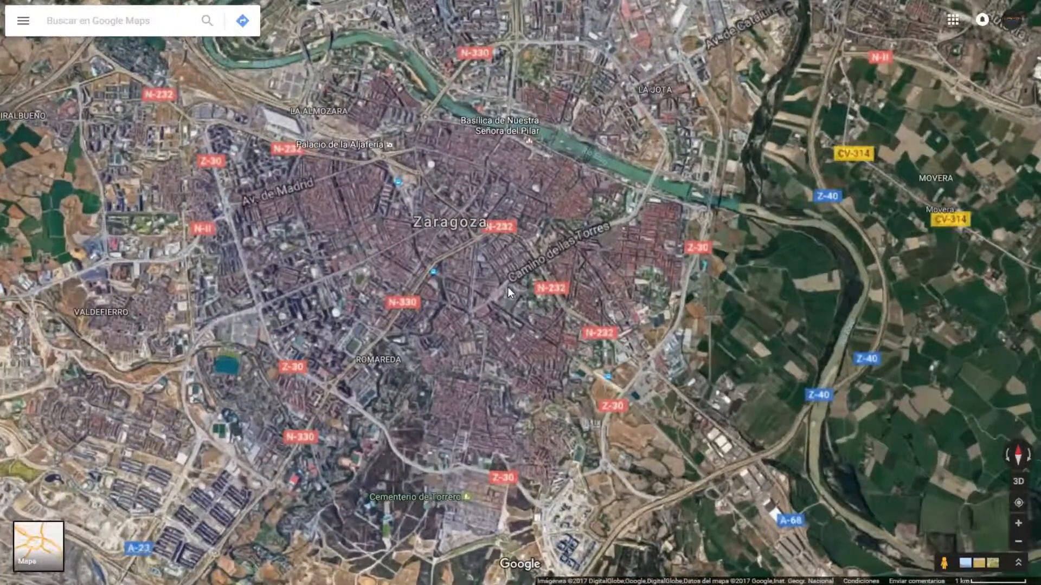
scroll(467, 333, up, 1)
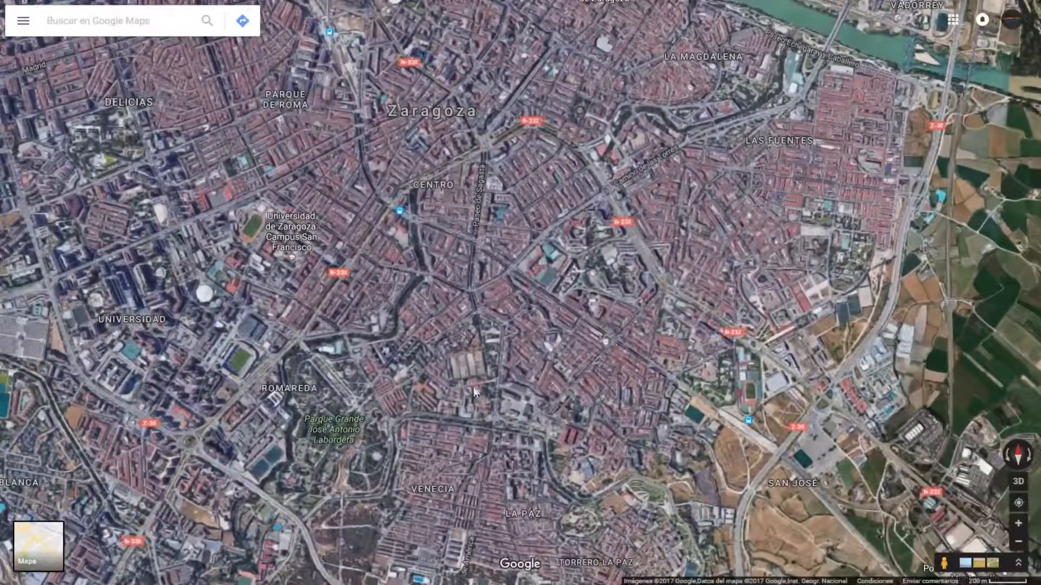
Locate the Iglesia de San Fernando beside Vía San Fernando in Zaragoza and examine it closely from above.
drag(454, 404, 364, 190)
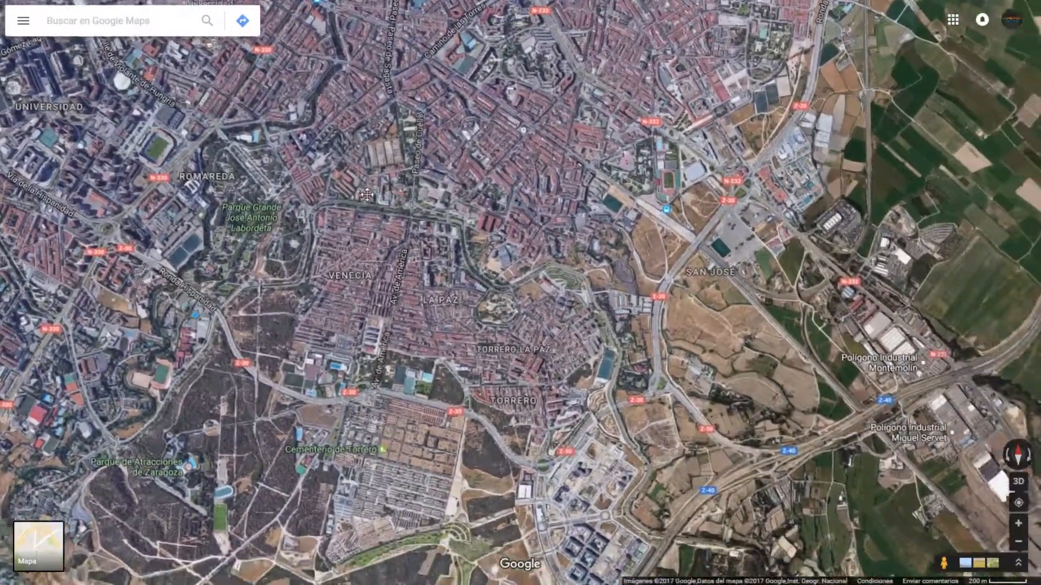
scroll(418, 258, up, 1)
scroll(473, 255, up, 2)
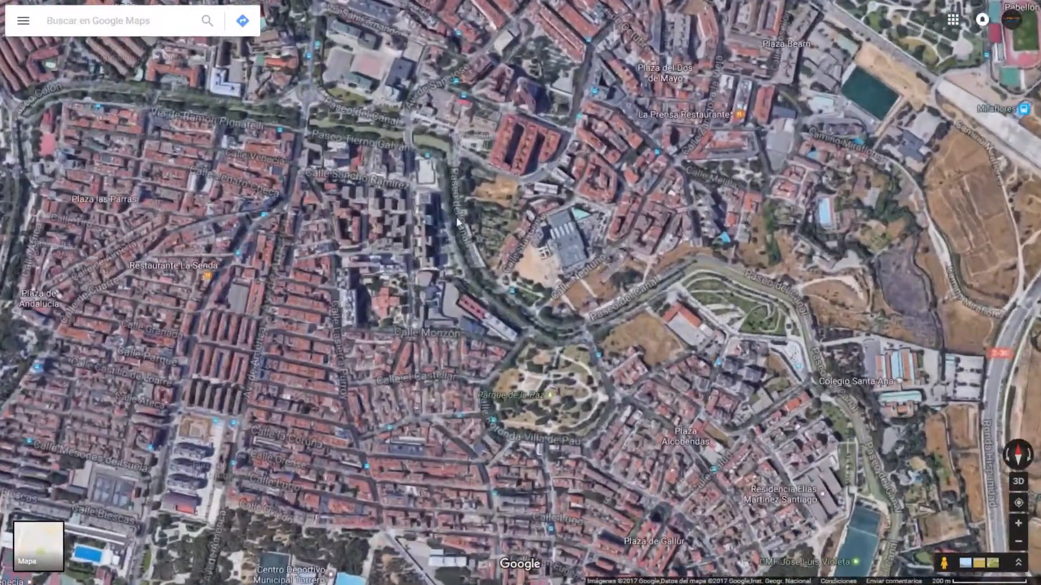
drag(457, 221, 523, 402)
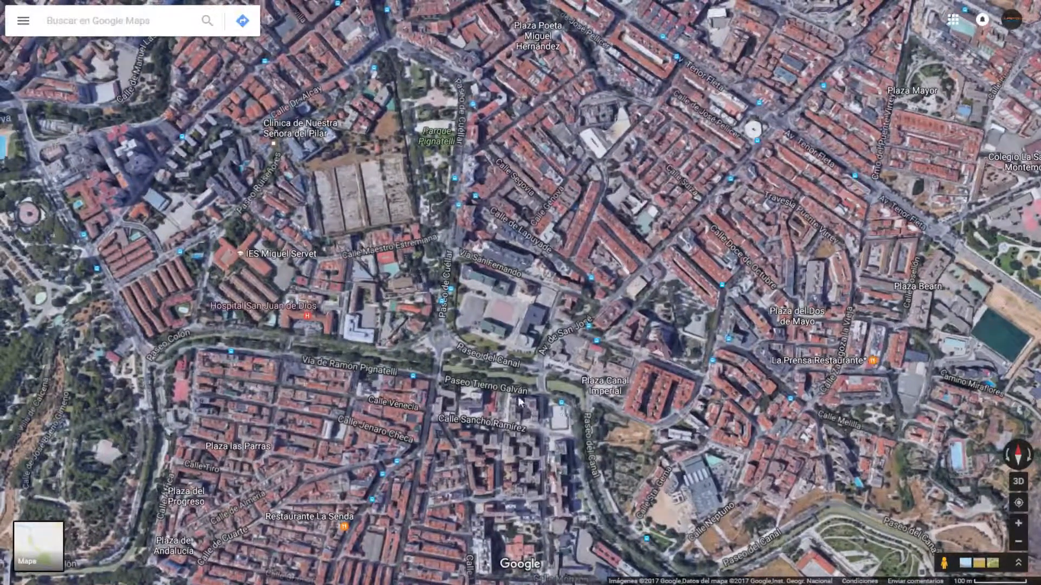
scroll(515, 336, up, 2)
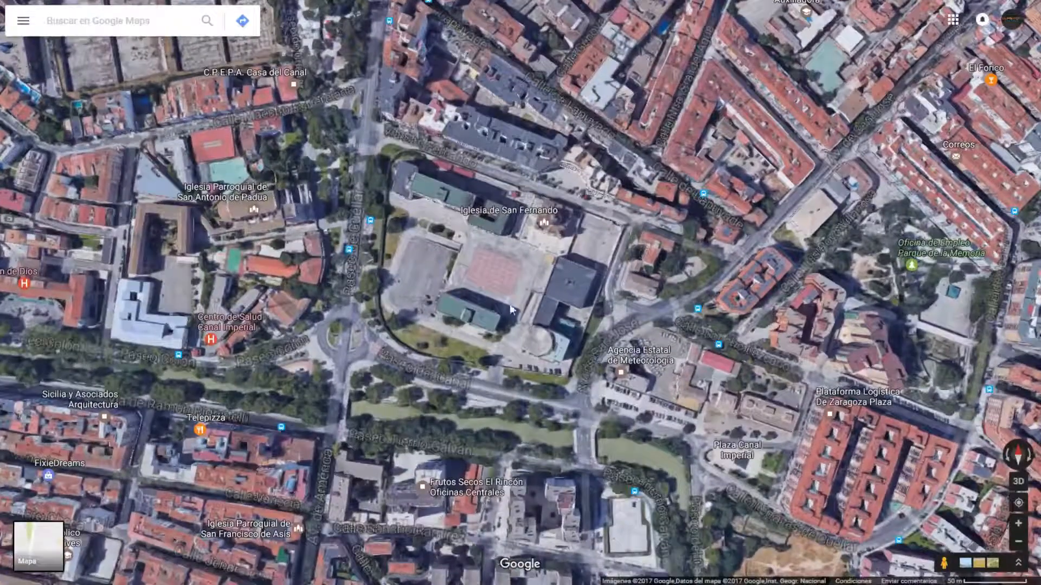
drag(520, 270, 482, 330)
scroll(497, 331, up, 1)
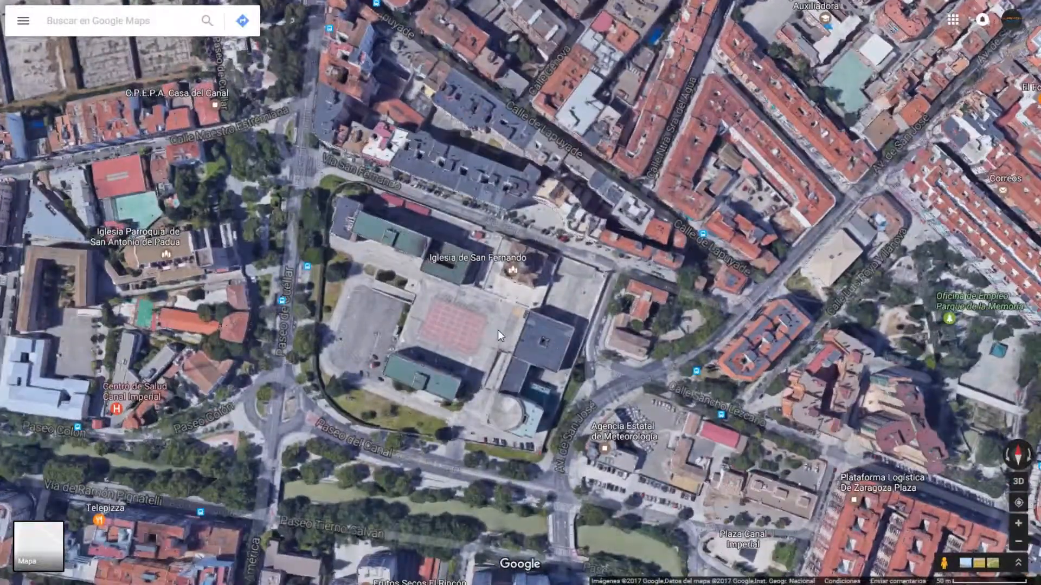
scroll(498, 332, up, 1)
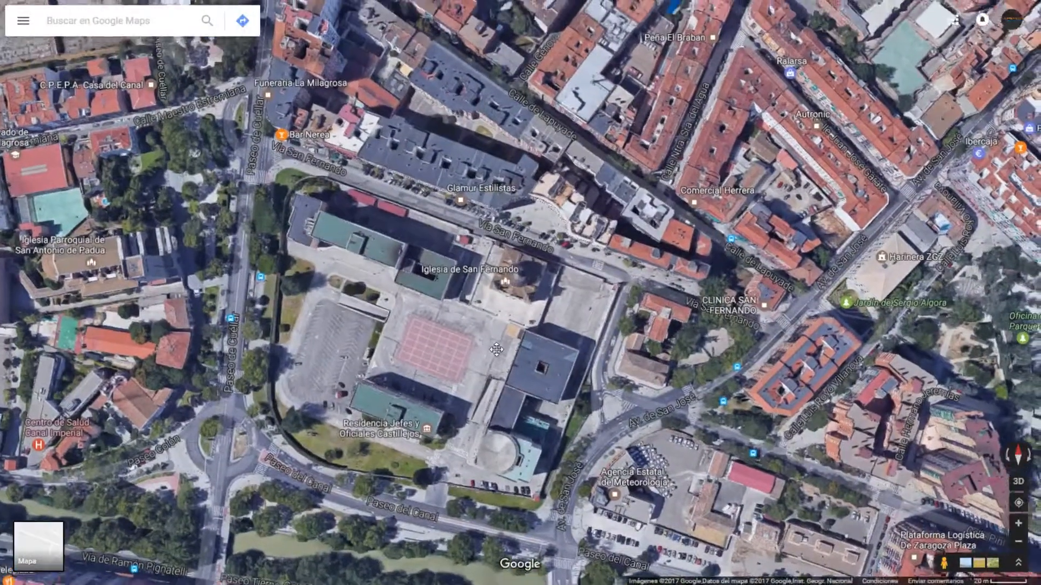
drag(496, 350, 424, 440)
scroll(470, 405, up, 2)
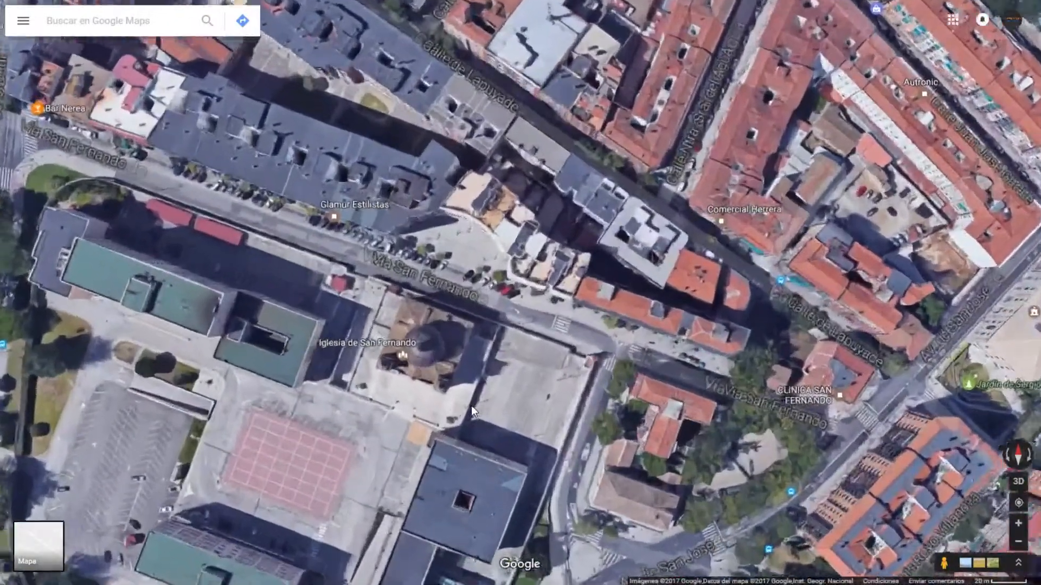
drag(477, 361, 556, 290)
scroll(563, 316, down, 2)
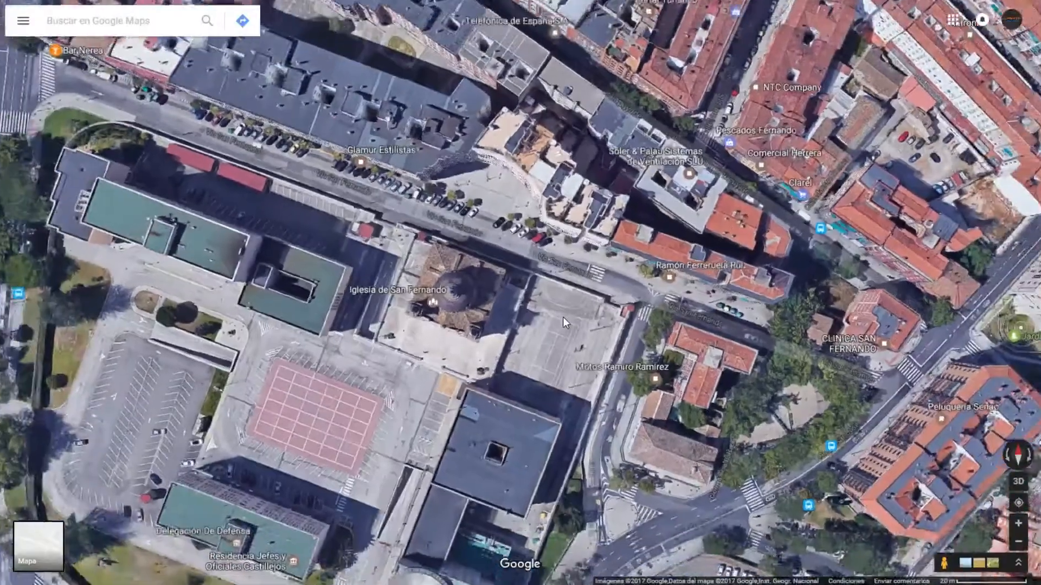
scroll(563, 317, up, 1)
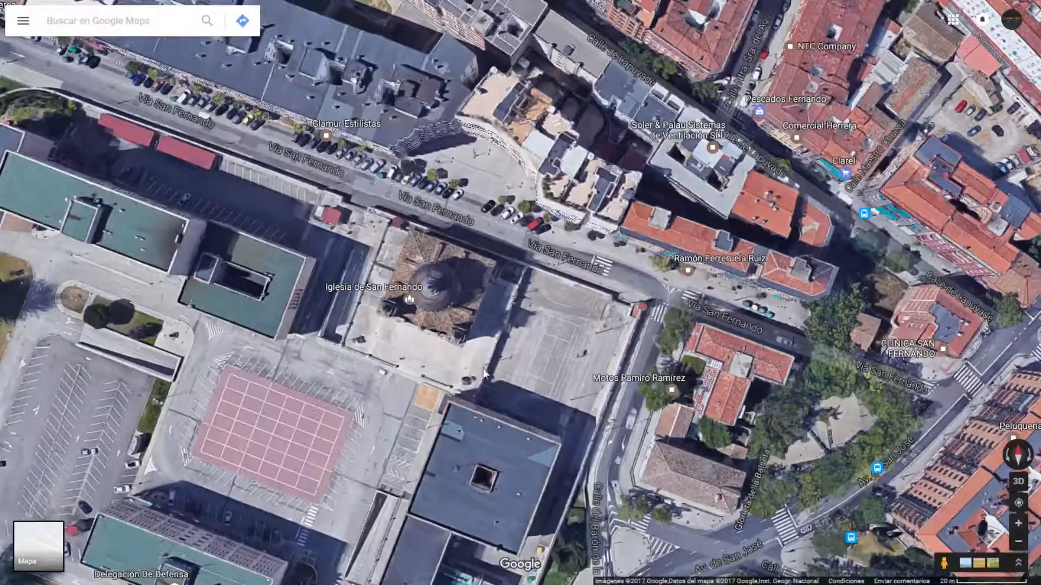
Tilt the satellite map into a 3D perspective and examine the church's front façade, towers and dome up close.
ctrl+drag(481, 372, 508, 298)
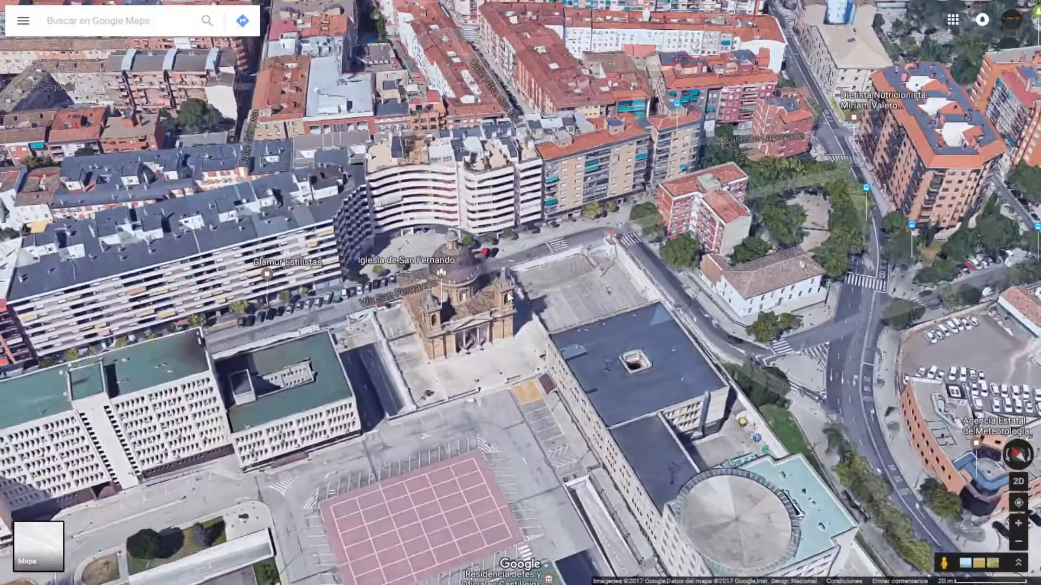
scroll(508, 298, up, 1)
scroll(508, 297, up, 1)
drag(562, 354, 664, 364)
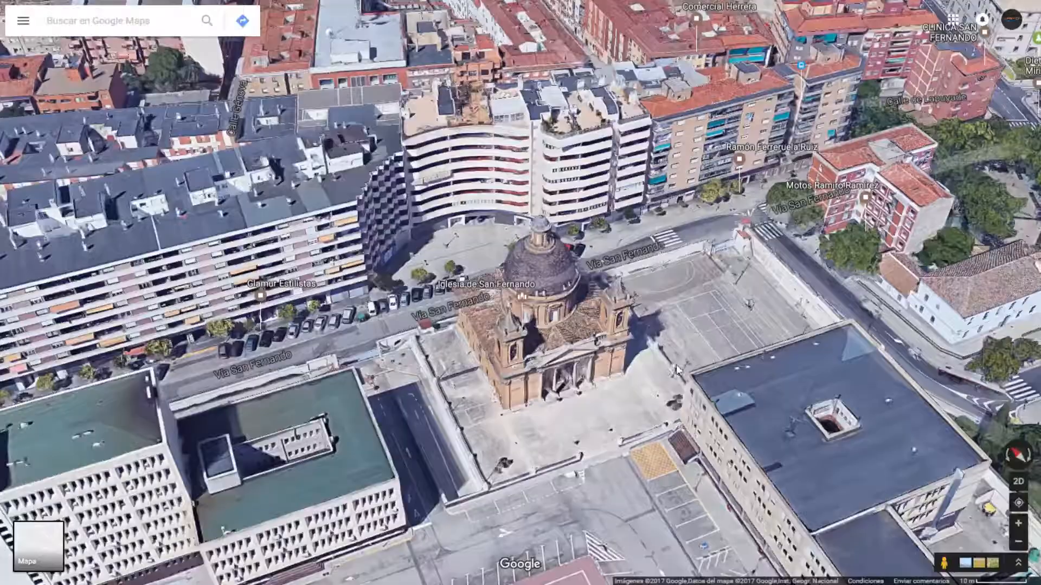
ctrl+drag(575, 433, 591, 333)
scroll(591, 333, up, 3)
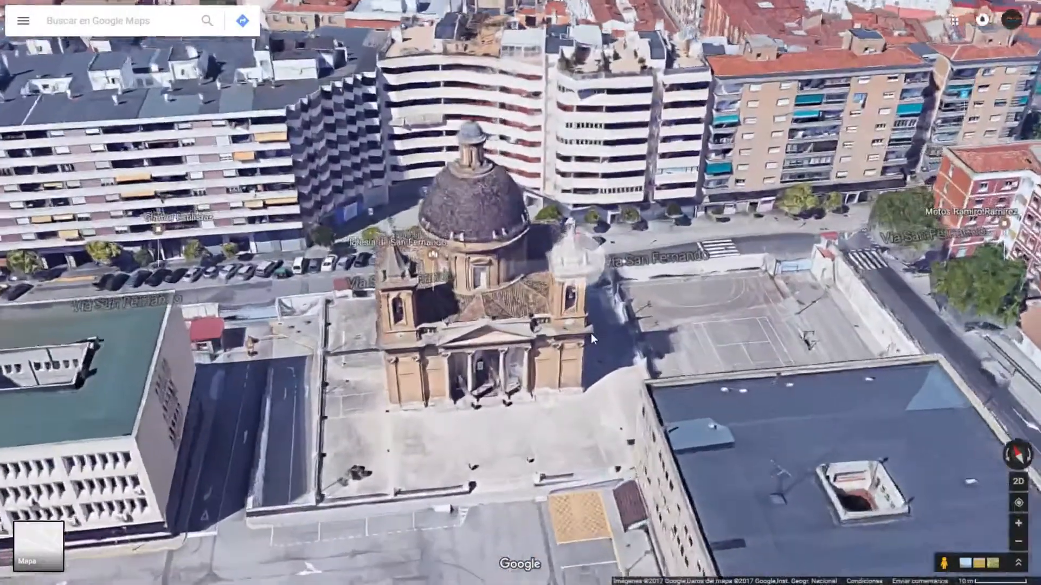
drag(511, 440, 612, 474)
drag(584, 403, 569, 426)
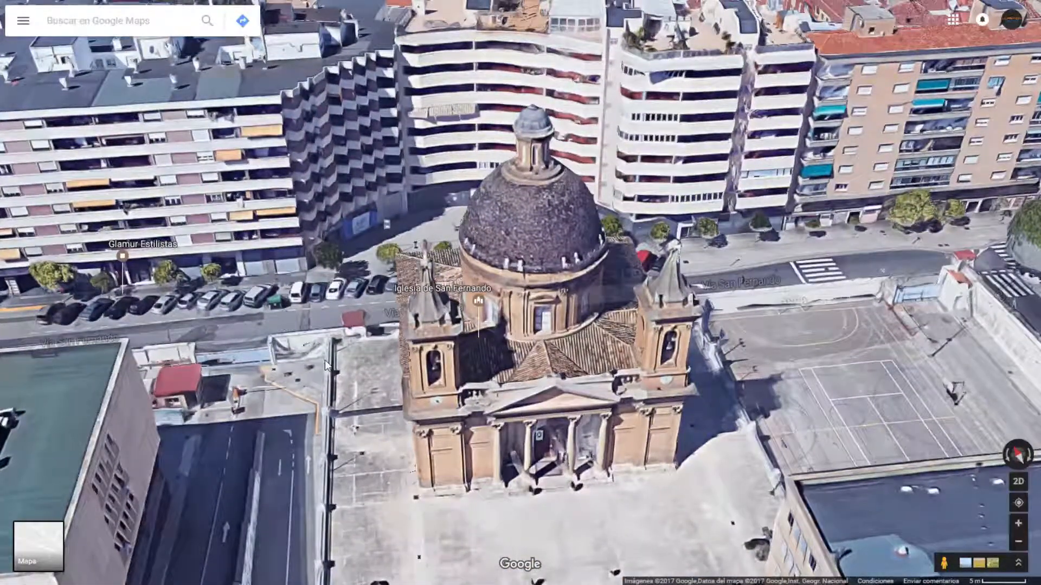
Orbit around the church in 3D to examine its side wall, roof, dome and front from several angles.
ctrl+drag(324, 360, 846, 325)
drag(573, 422, 635, 389)
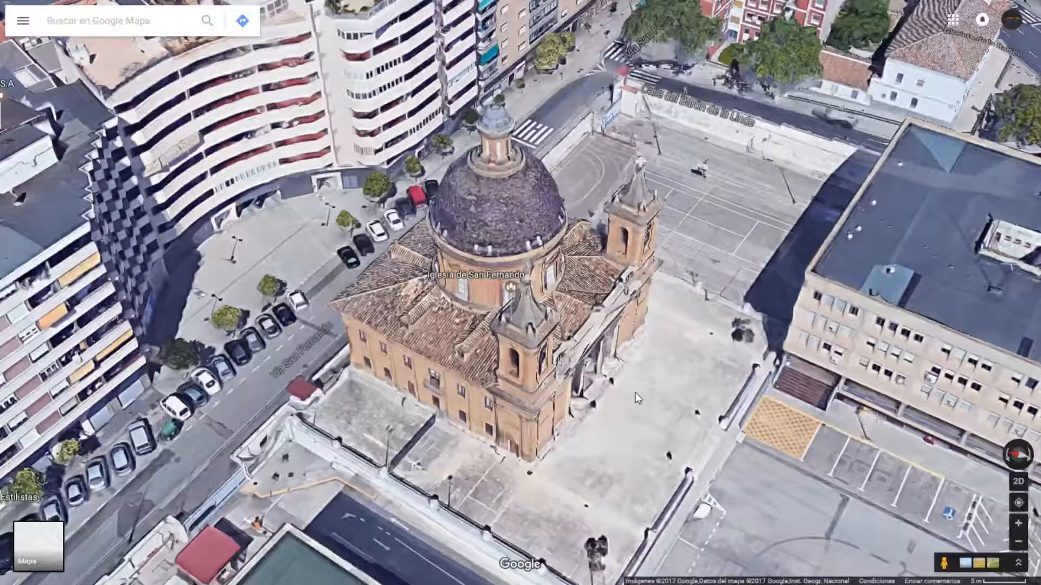
drag(644, 374, 596, 352)
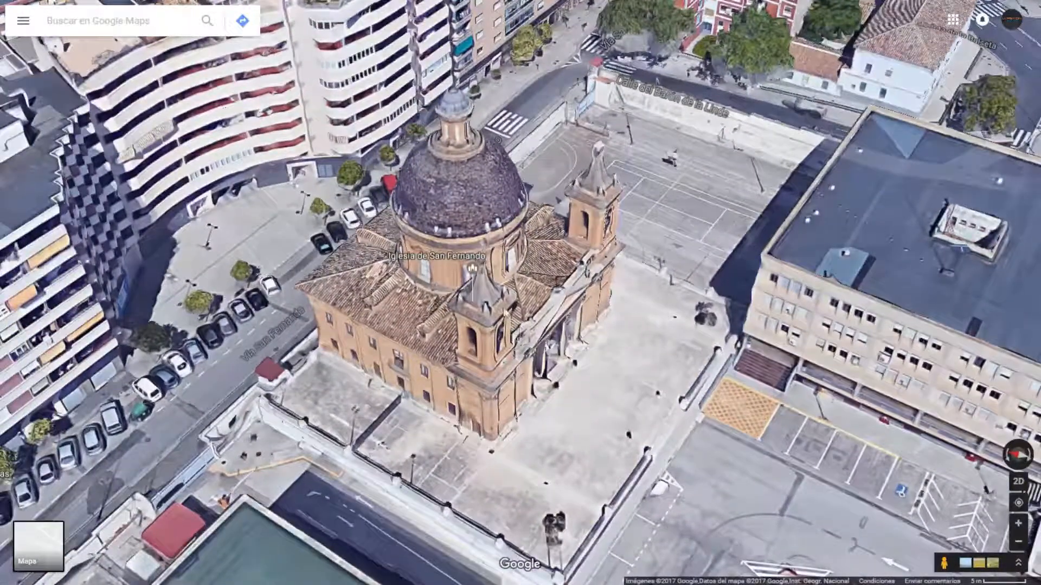
ctrl+drag(454, 392, 693, 323)
ctrl+drag(496, 316, 661, 271)
ctrl+drag(396, 296, 506, 446)
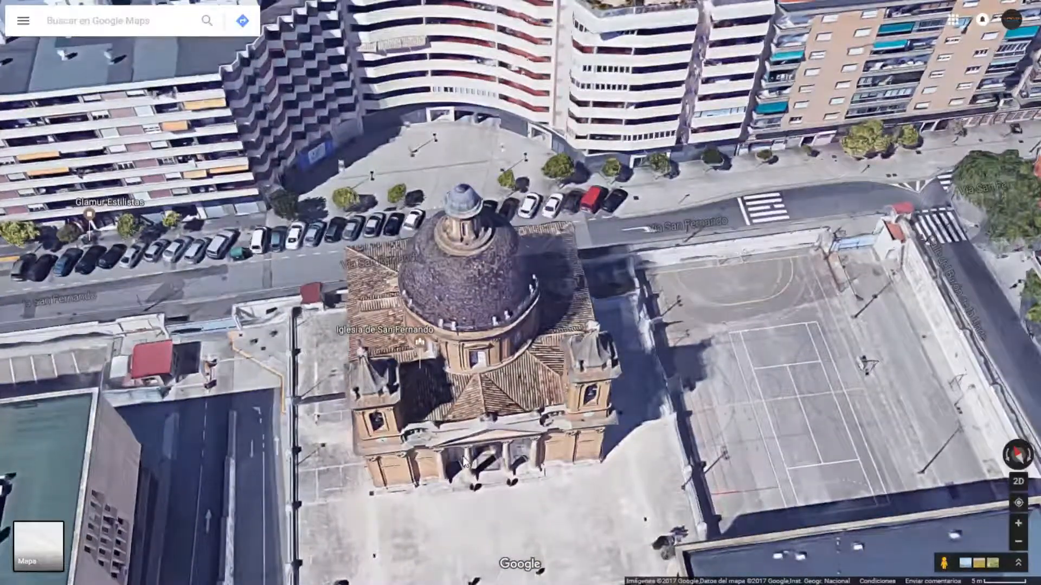
ctrl+drag(451, 435, 452, 388)
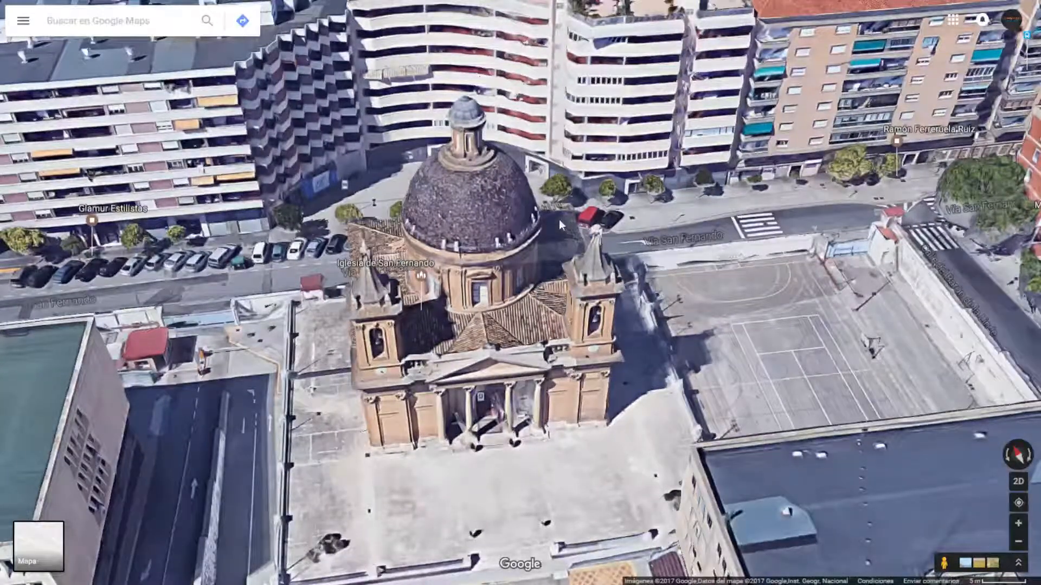
ctrl+drag(362, 408, 489, 394)
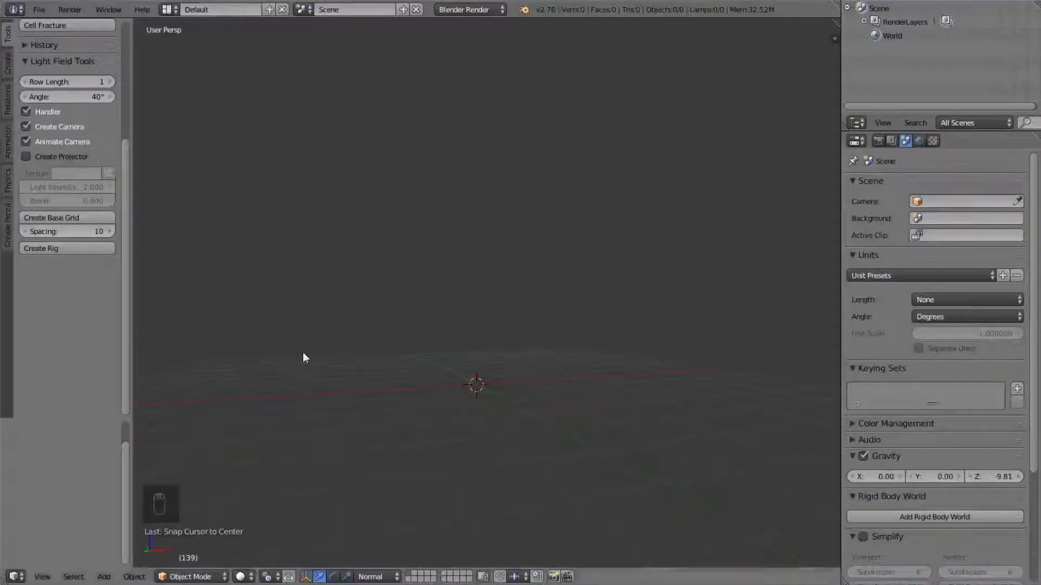
Switch to Blender, add a cube mesh and scale it to about 2.235 along X and Y only, excluding Z.
key(shift+a)
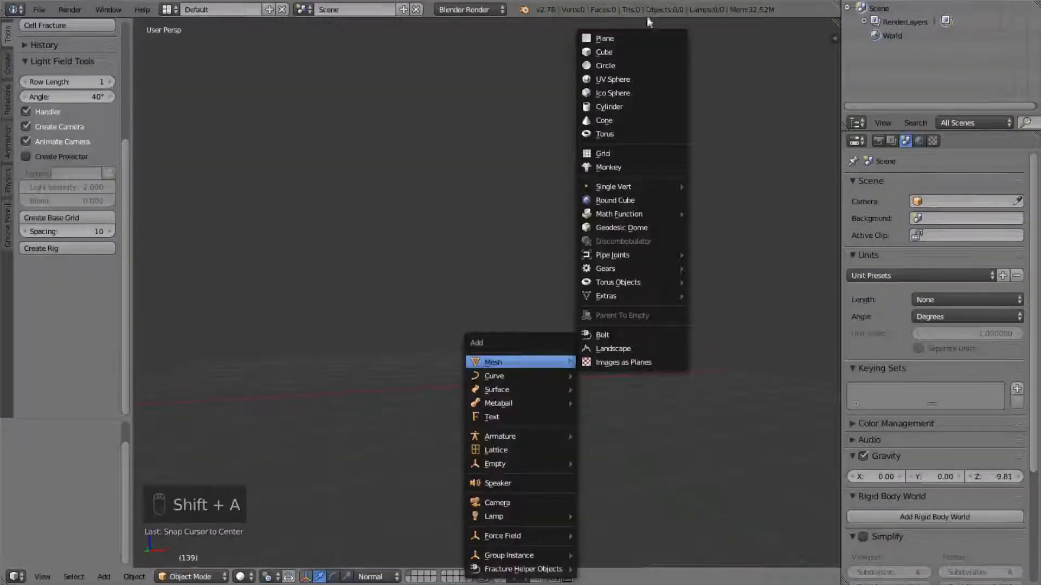
click(631, 47)
middle_drag(518, 339, 590, 394)
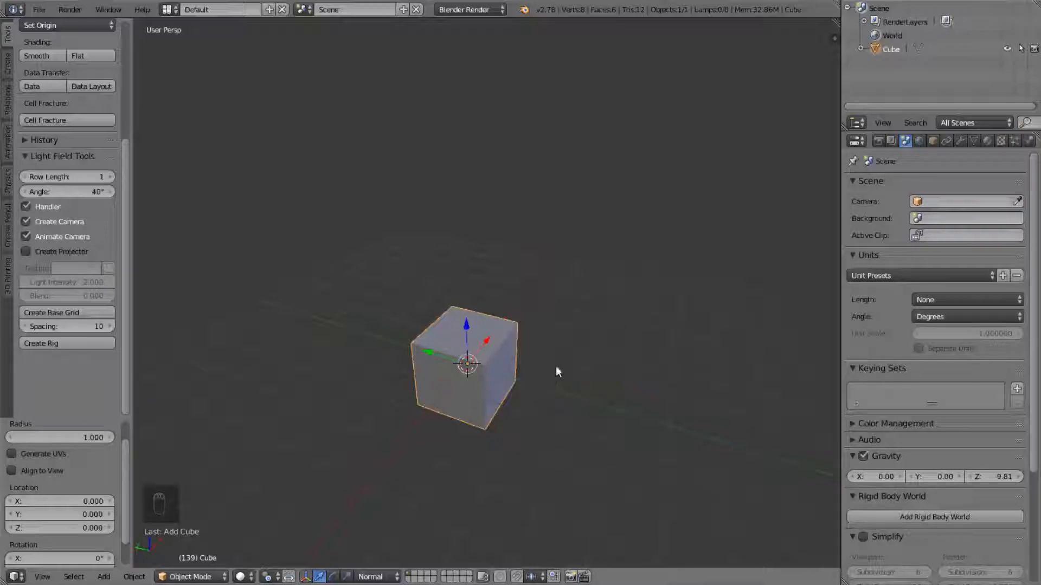
key(s)
key(shift+z)
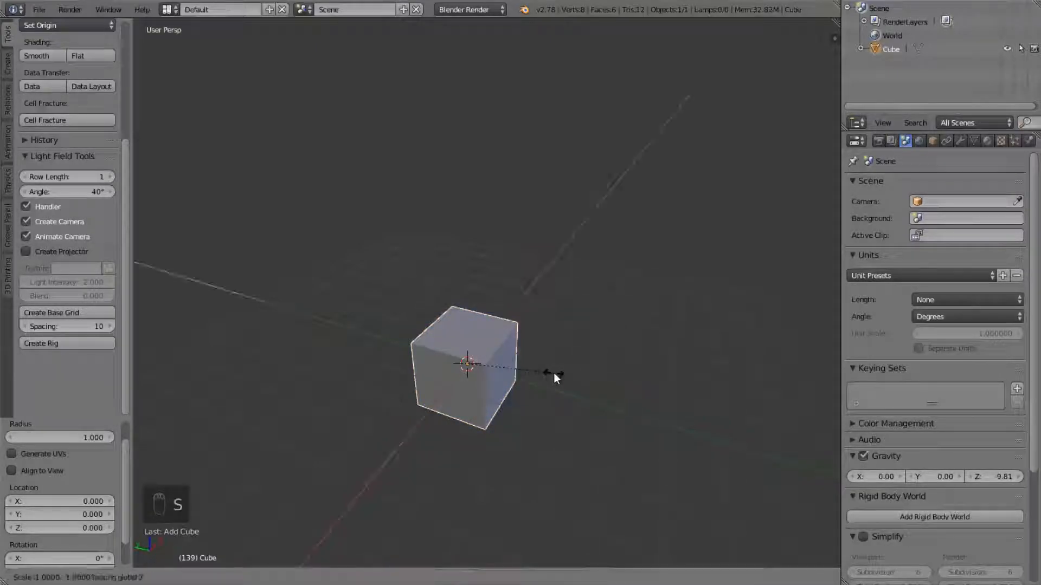
click(629, 469)
middle_drag(629, 470, 609, 407)
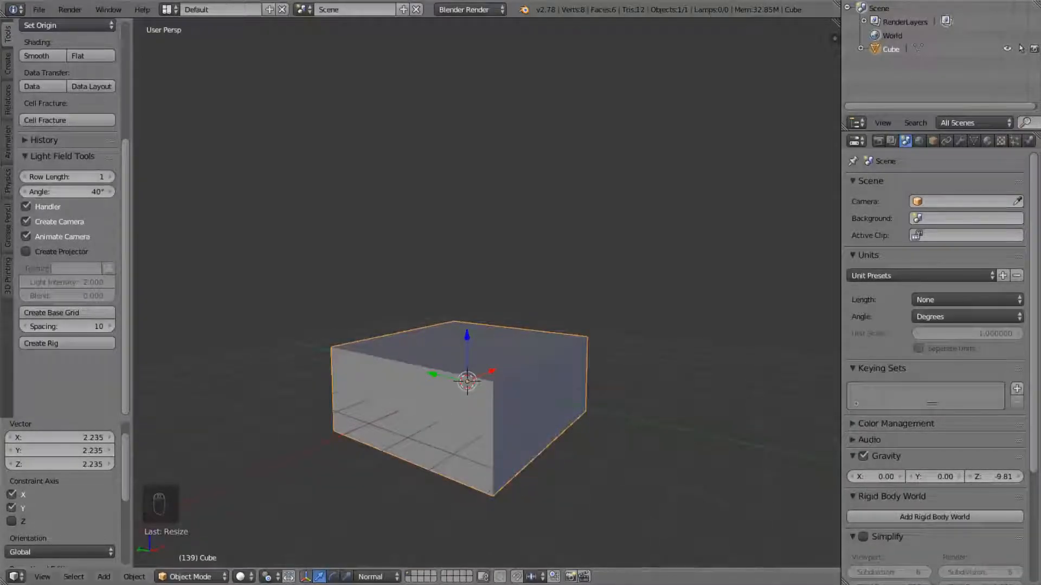
middle_drag(544, 435, 783, 474)
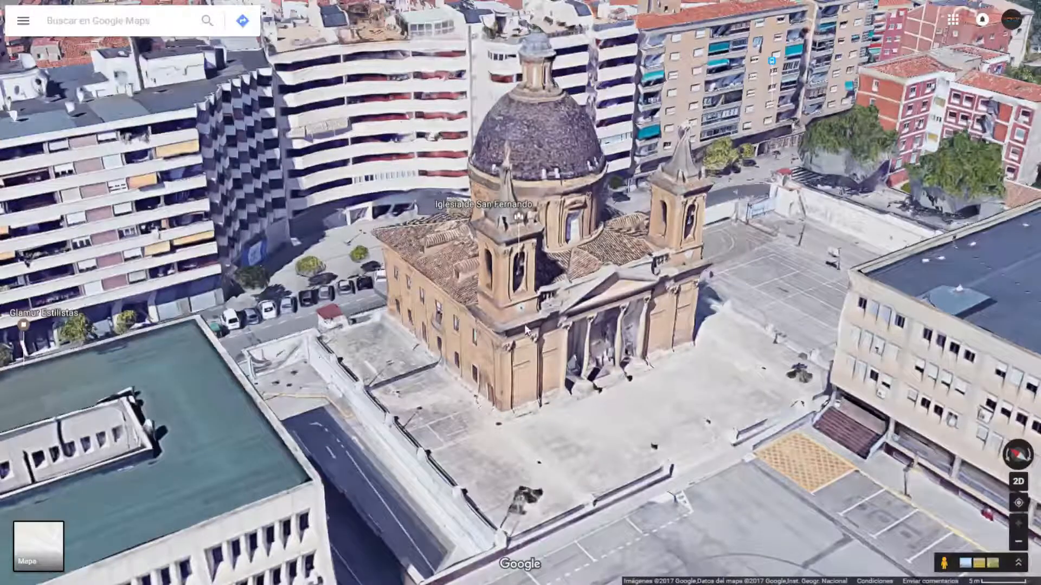
Examine the church in the 3D map from the front and from overhead, focusing on the towers, roof and dome.
drag(529, 324, 536, 378)
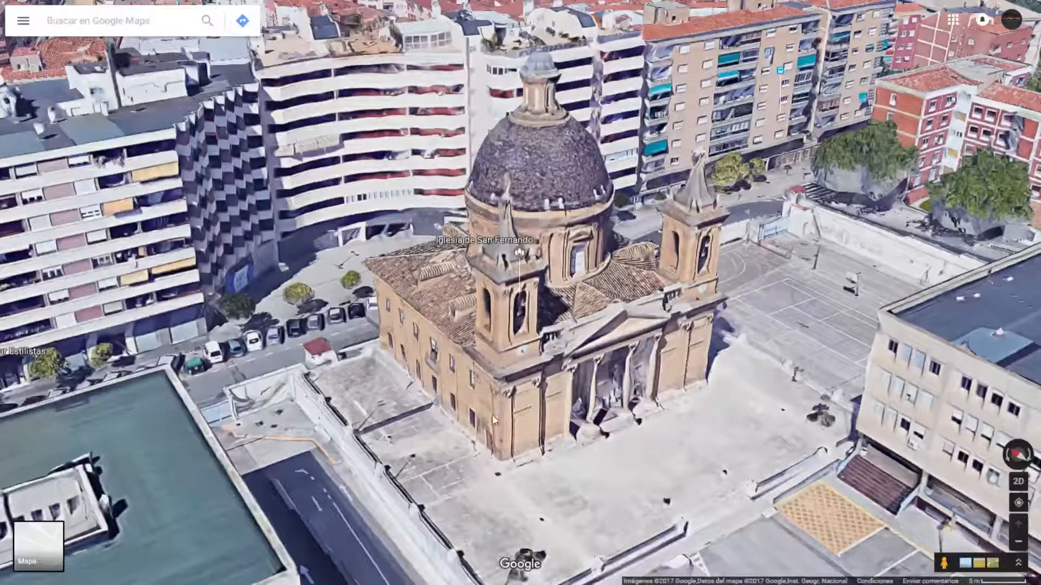
scroll(487, 450, up, 2)
ctrl+drag(501, 531, 551, 465)
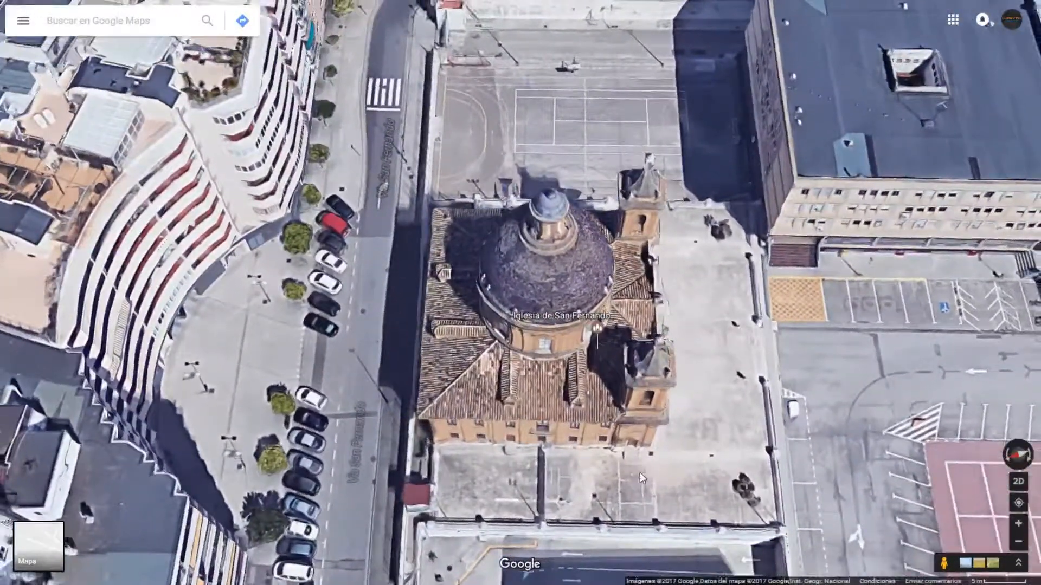
scroll(635, 474, up, 3)
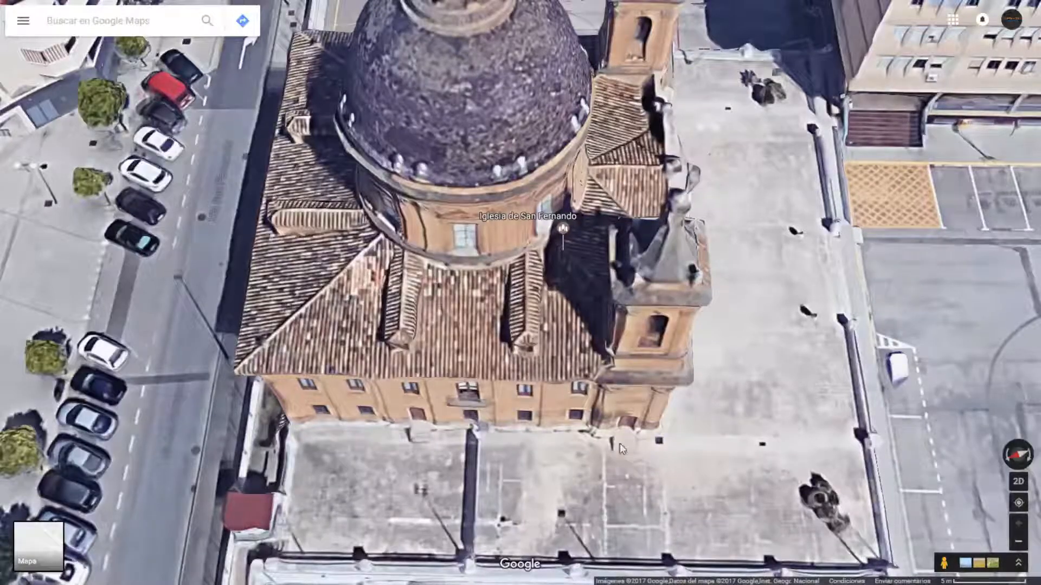
ctrl+drag(623, 434, 467, 485)
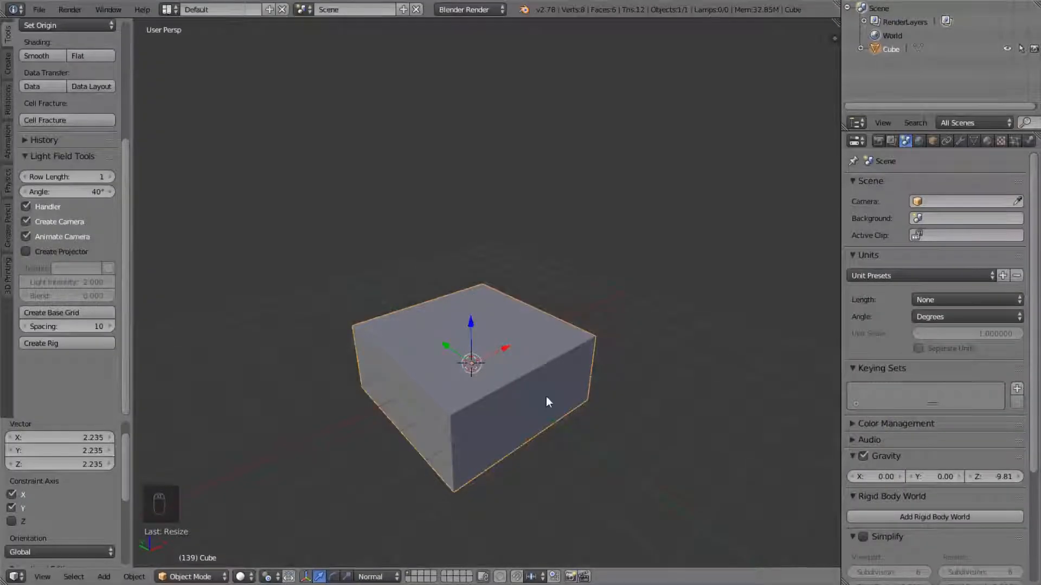
In Blender, add a second cube mesh and move it about -1.949 along both X and Y to the block's front corner.
key(shift+a)
mouse_move(488, 361)
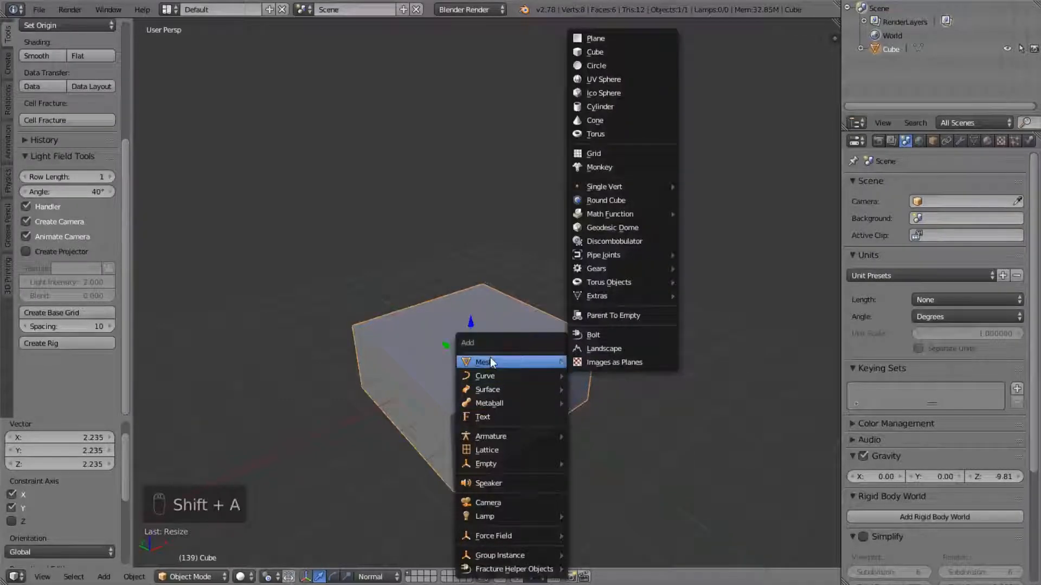
click(603, 52)
key(g)
key(z)
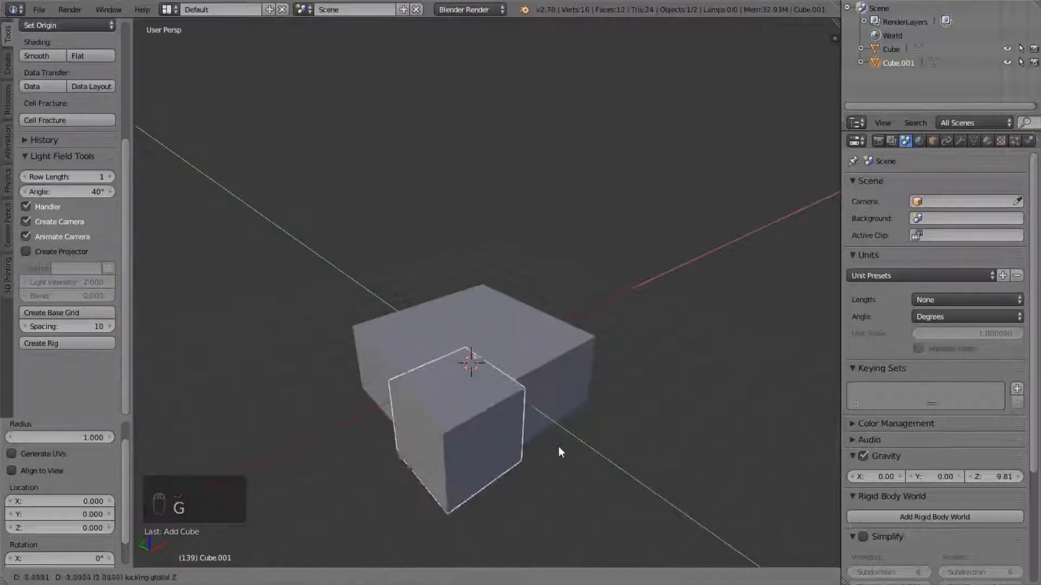
click(561, 455)
Scale the new cube to about 0.41 in X and Y only and shift it horizontally into the block's front corner.
key(s)
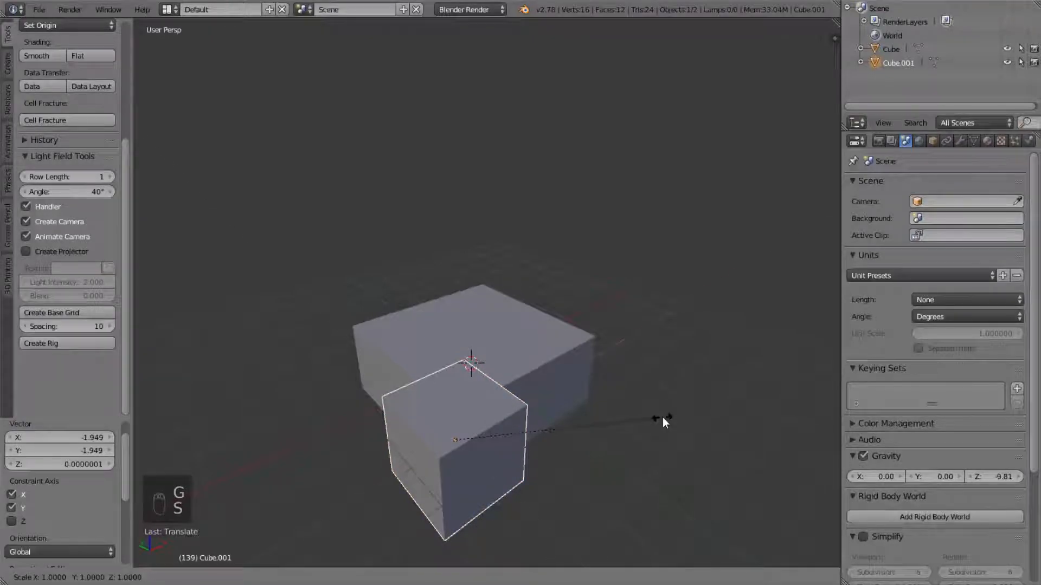
click(529, 459)
key(g)
key(shift+z)
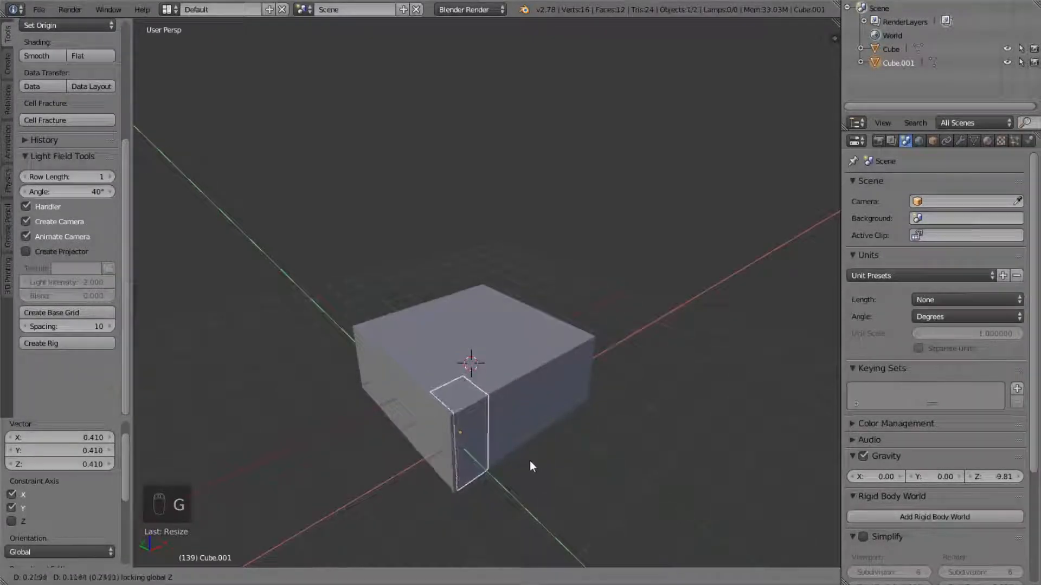
click(488, 494)
Raise the corner cube's top face along Z to make a tower taller than the main block.
key(Tab)
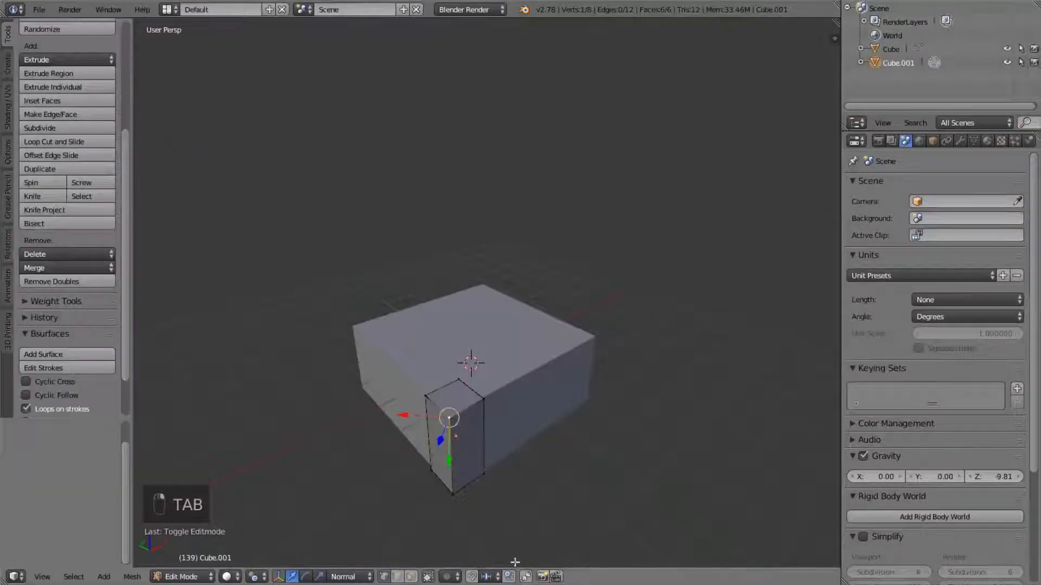
right_click(456, 396)
key(g)
key(z)
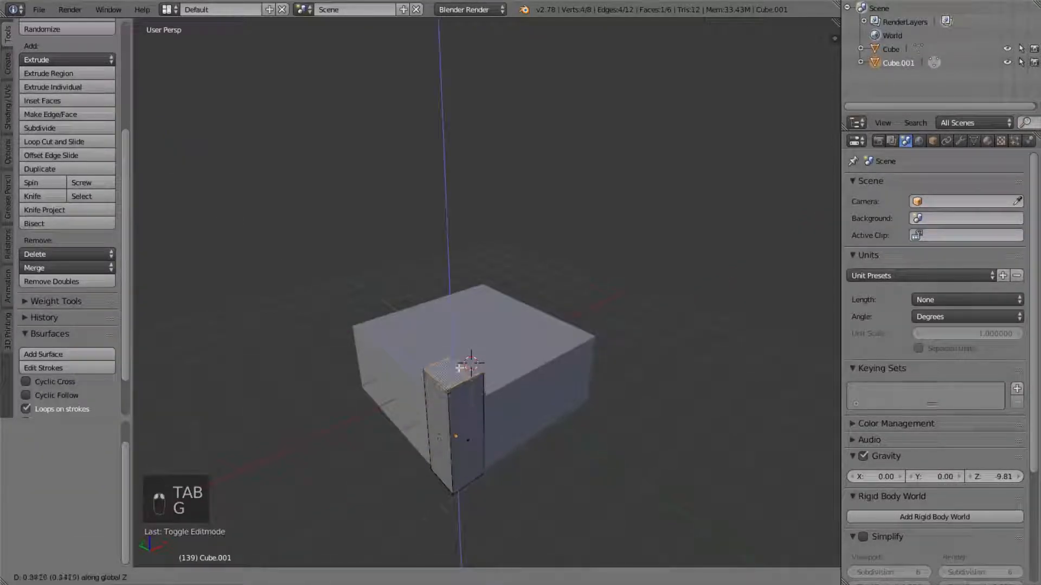
click(454, 315)
key(Tab)
Duplicate the tower and offset the copy about 3.74 along X to the opposite front corner.
key(shift+d)
key(x)
click(715, 319)
middle_drag(716, 324, 513, 355)
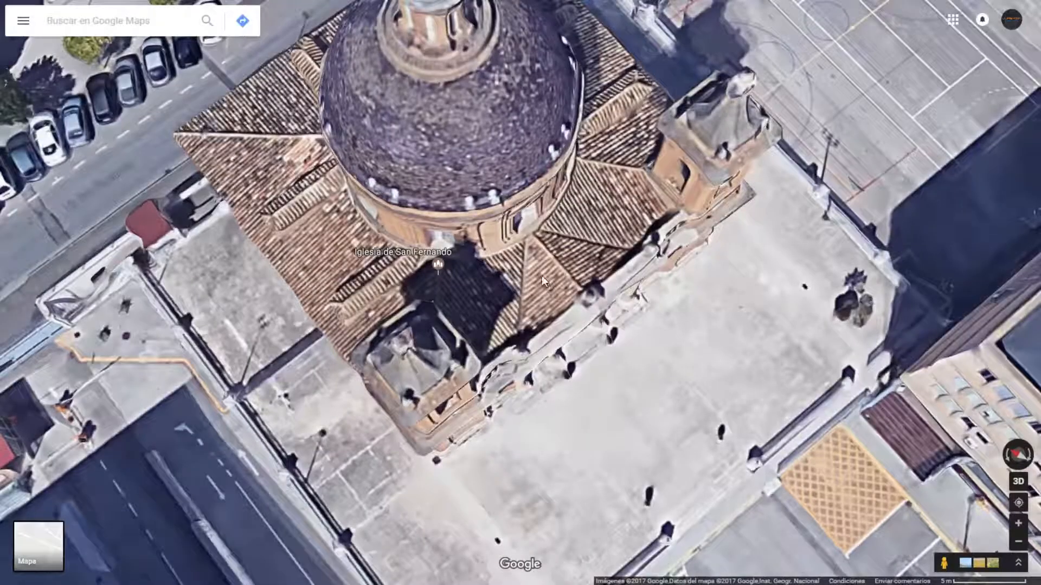
Extrude the main block's top face up about 0.625 and scale it to about 0.374 to form a sloping roof.
ctrl+drag(542, 275, 529, 314)
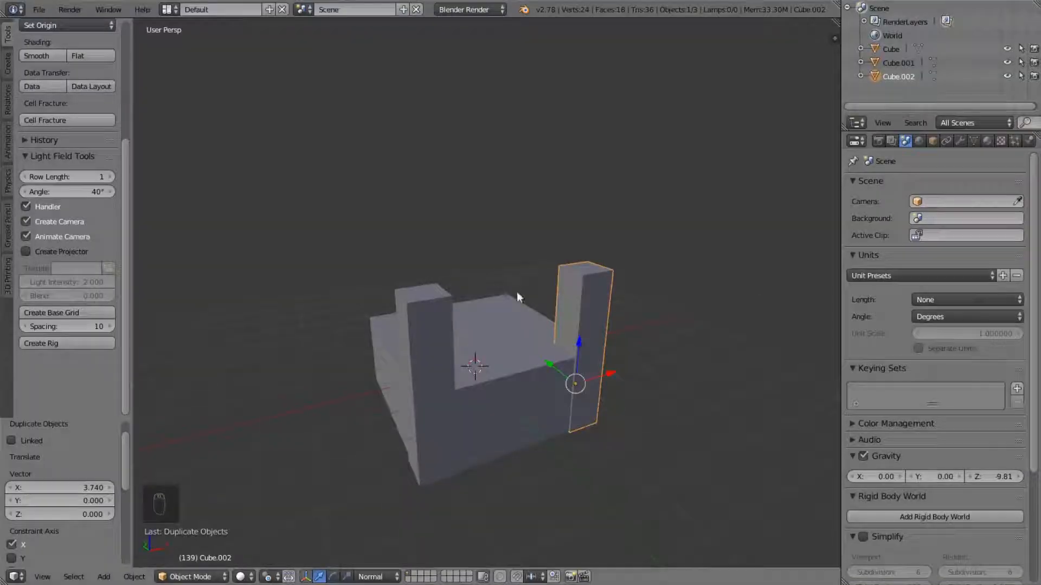
right_click(496, 318)
key(Tab)
right_click(497, 320)
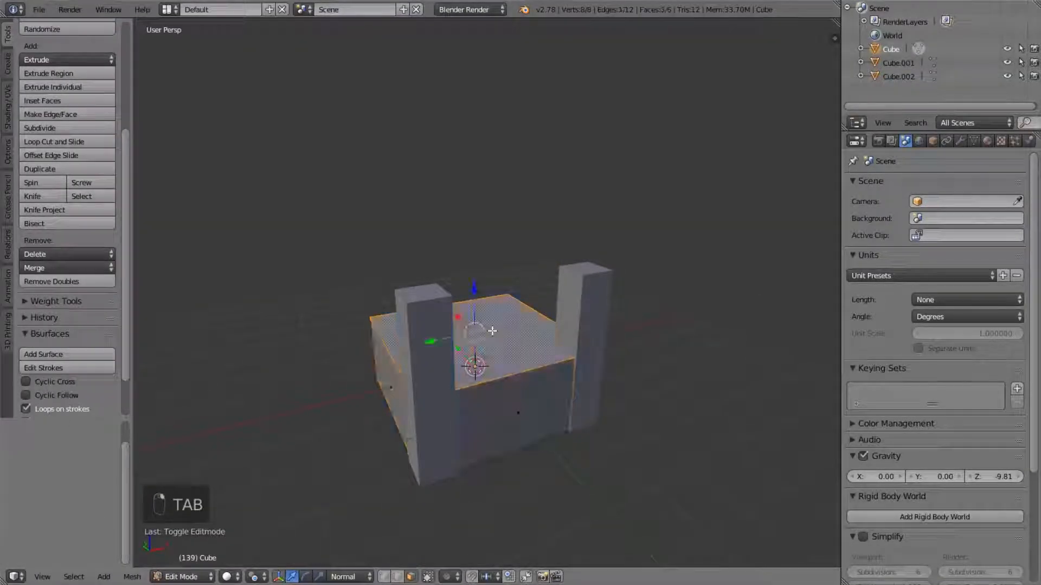
key(e)
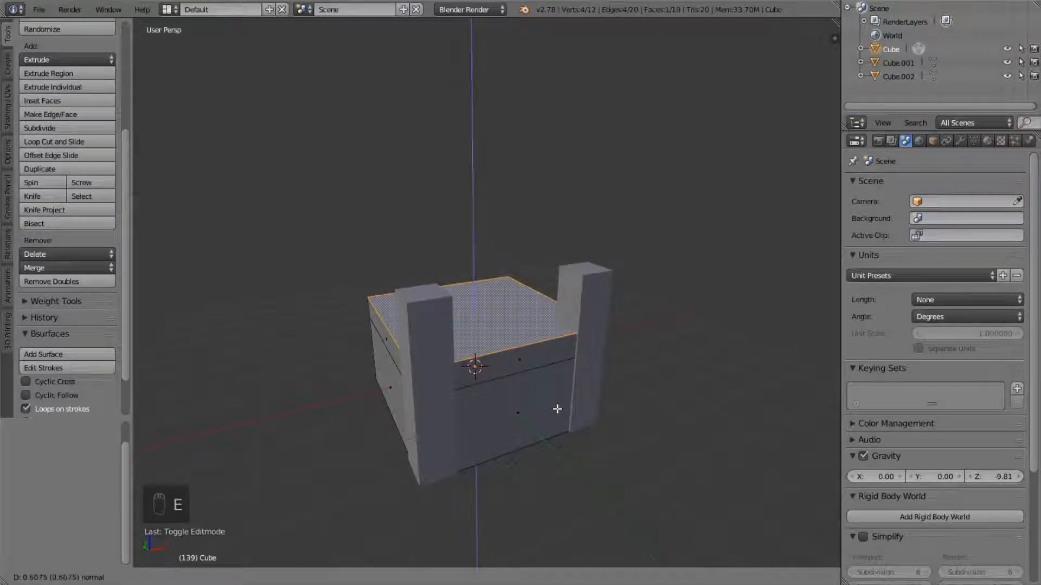
click(558, 415)
key(s)
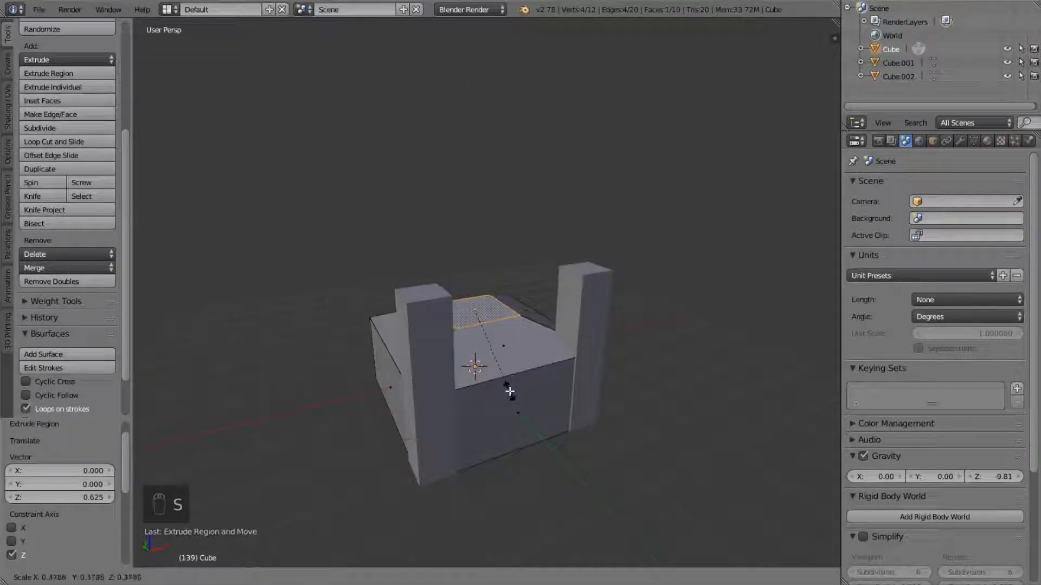
click(508, 390)
Enlarge the roof's top face by about 1.146 and lower it about 0.189 along Z.
middle_drag(508, 390, 619, 384)
scroll(619, 384, up, 2)
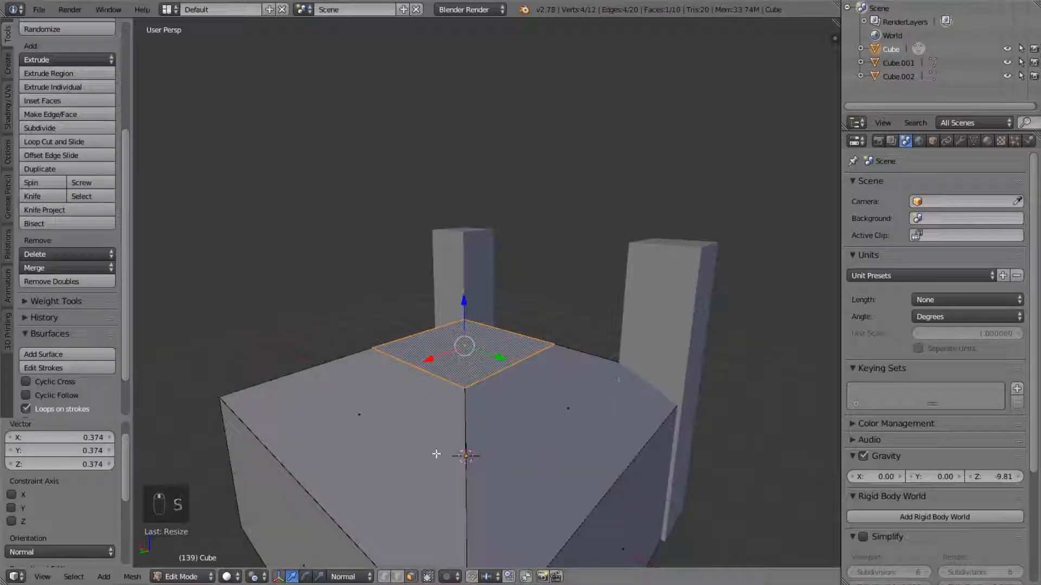
key(s)
click(635, 462)
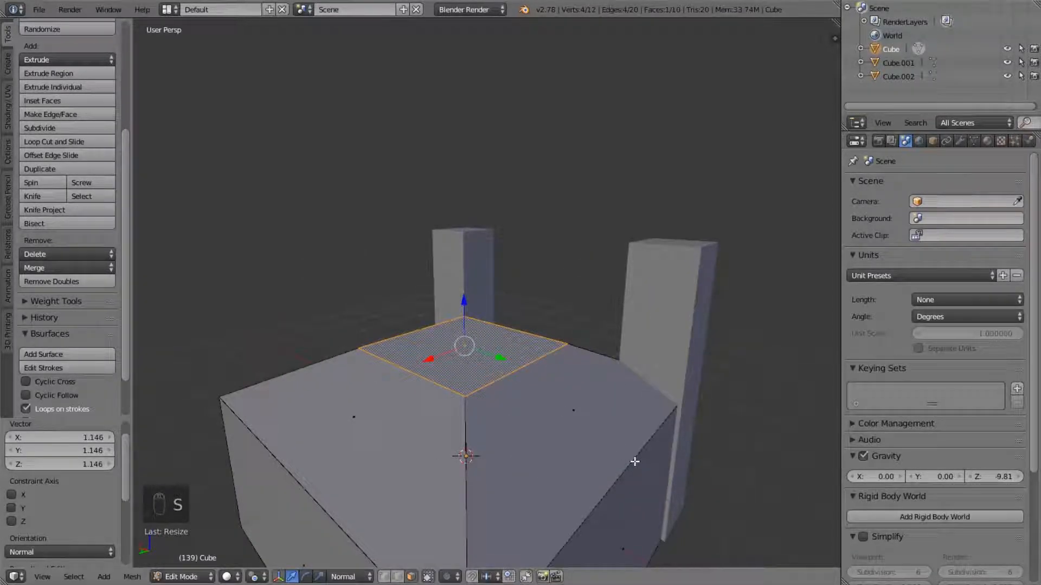
key(g)
key(z)
click(632, 474)
Snap the 3D cursor to the roof's selected top face and return to Object Mode.
middle_drag(632, 474, 522, 455)
key(shift+a)
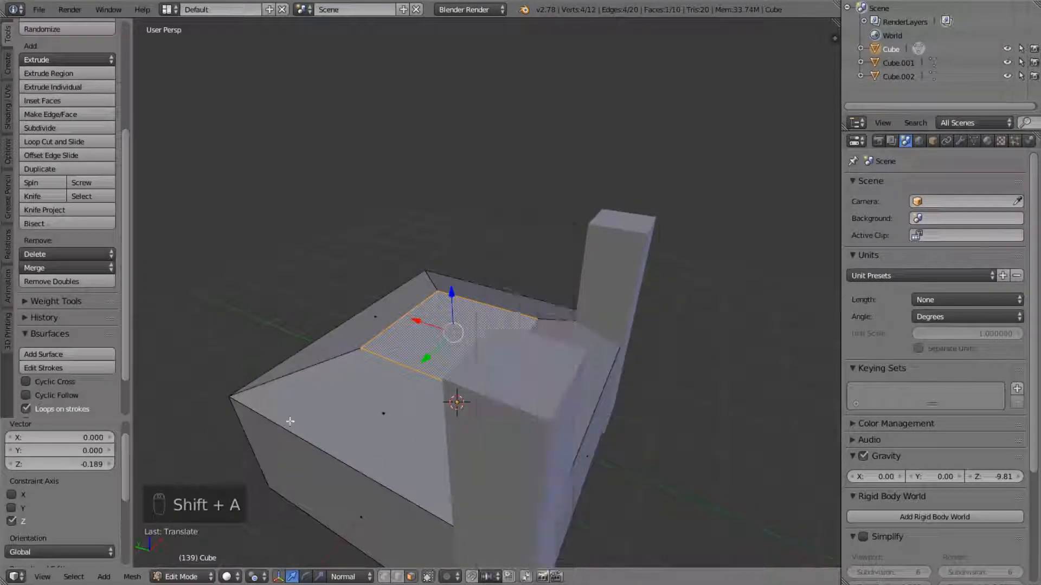
key(shift+a)
key(shift+s)
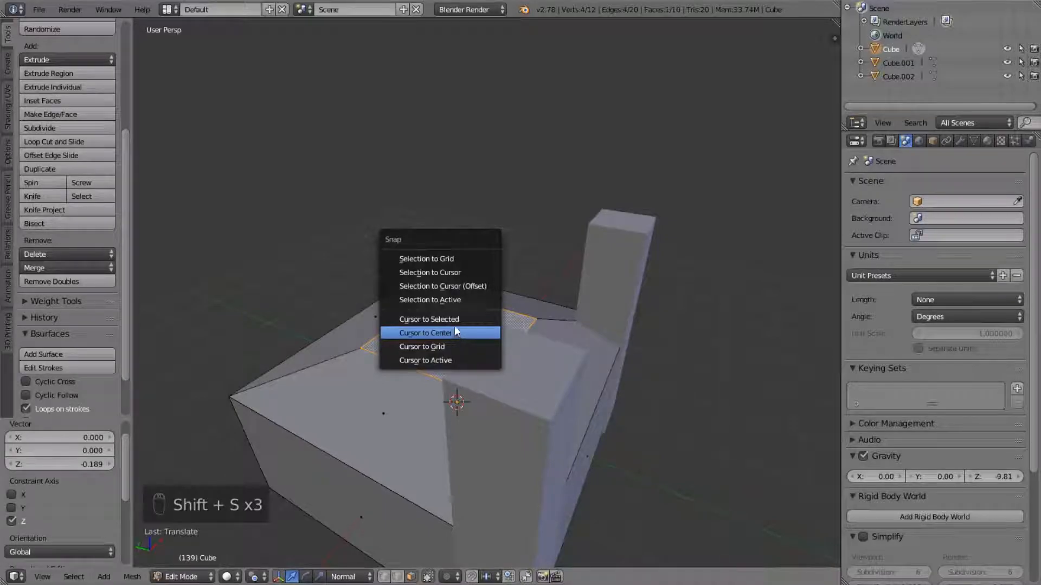
click(454, 331)
middle_drag(454, 331, 589, 382)
scroll(457, 329, down, 3)
key(Tab)
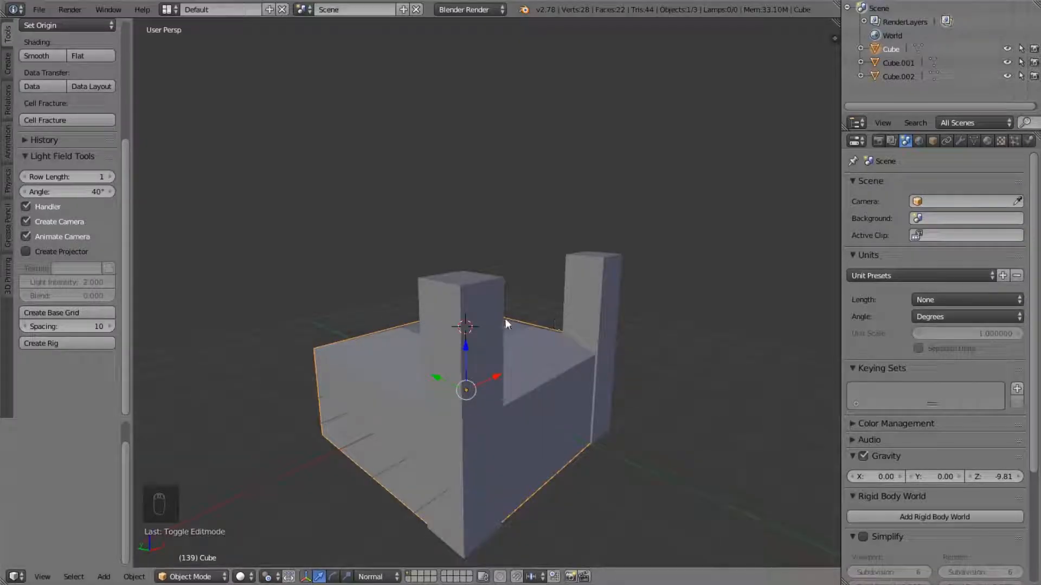
Add a cylinder mesh at the roof's centre and scale it to about 1.388 in X and Y only.
middle_drag(505, 317, 568, 338)
key(shift+a)
mouse_move(568, 338)
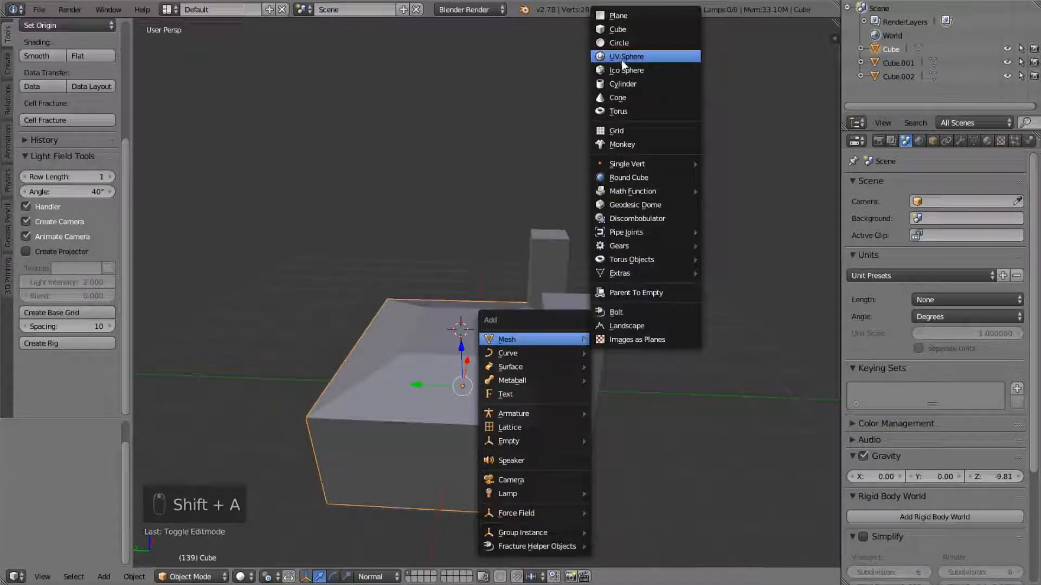
click(627, 82)
key(s)
key(shift+z)
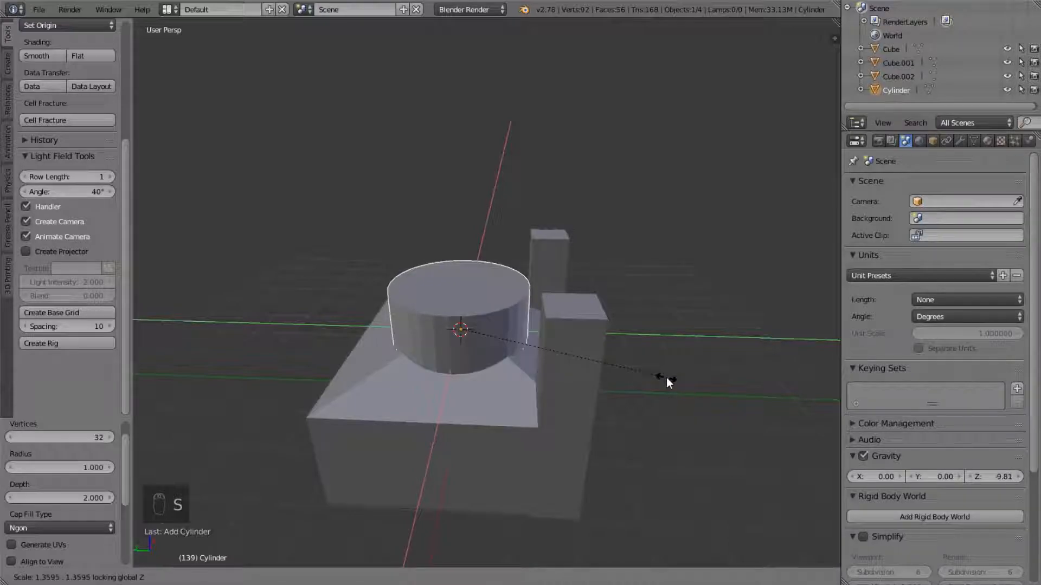
click(670, 379)
Raise the cylinder about 0.318 along Z above the roof.
middle_drag(655, 346, 522, 320)
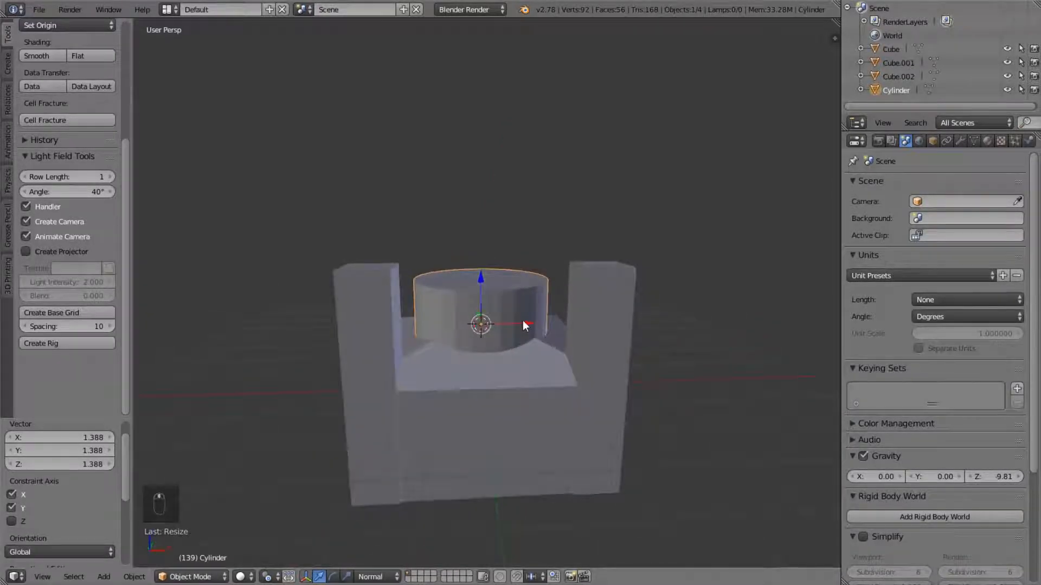
key(g)
key(z)
click(514, 306)
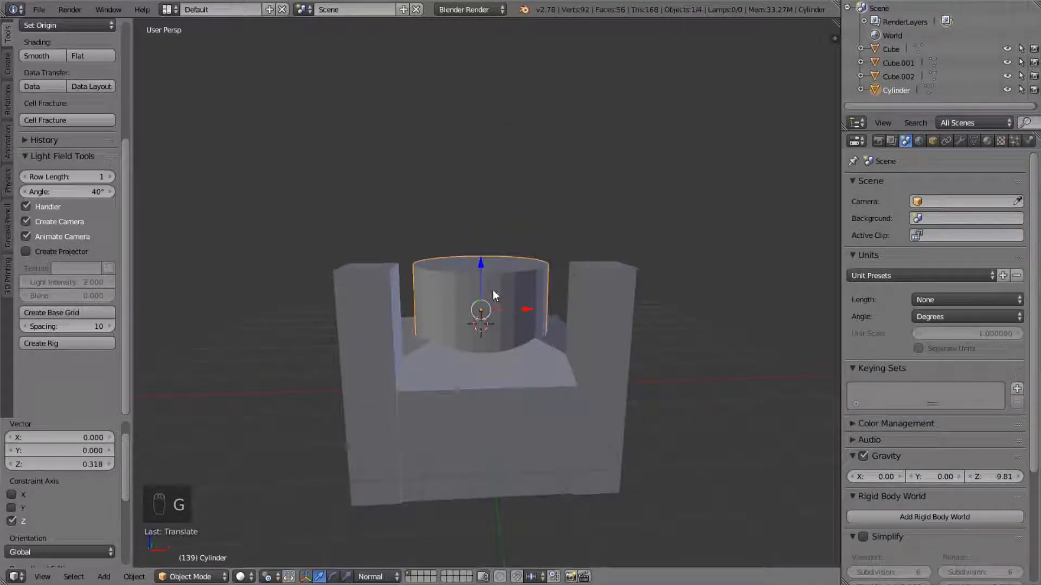
Snap the 3D cursor to the cylinder's top face.
middle_drag(493, 290, 491, 286)
key(Tab)
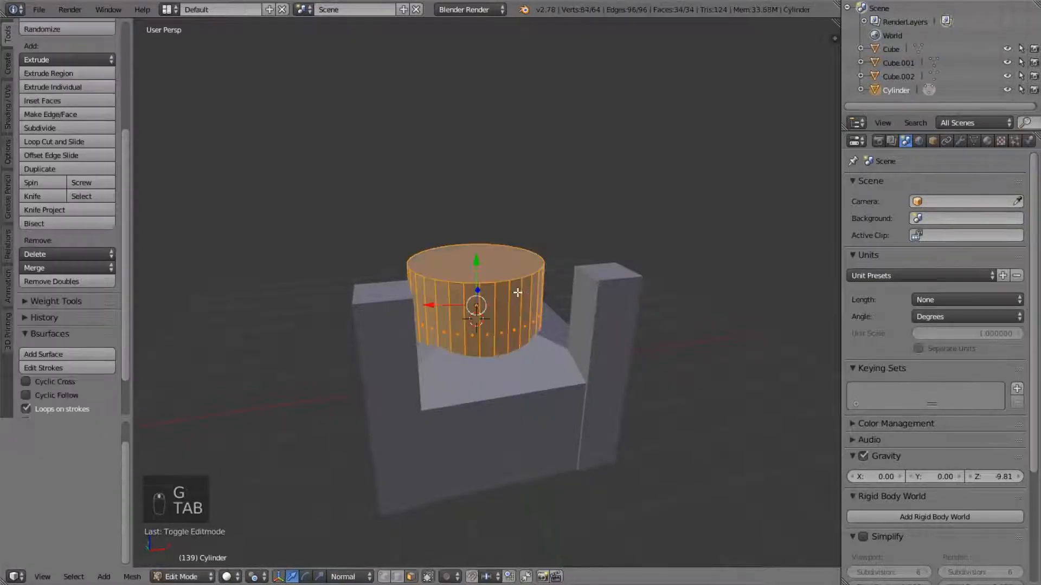
right_click(483, 262)
key(shift+s)
click(484, 262)
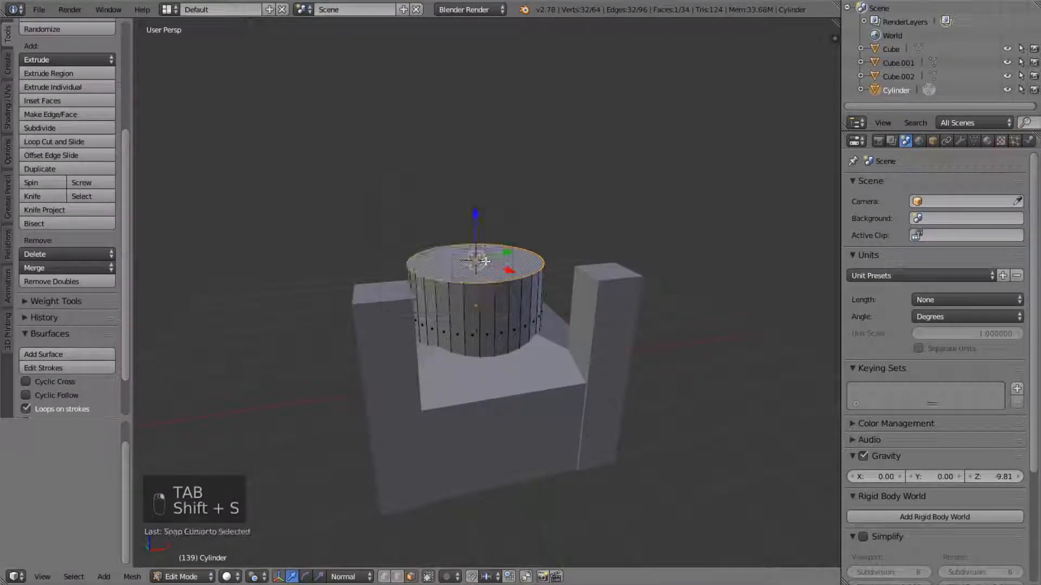
Add a UV sphere at the 3D cursor and scale it uniformly to about 1.37 to form the dome.
key(Tab)
key(shift+a)
mouse_move(563, 269)
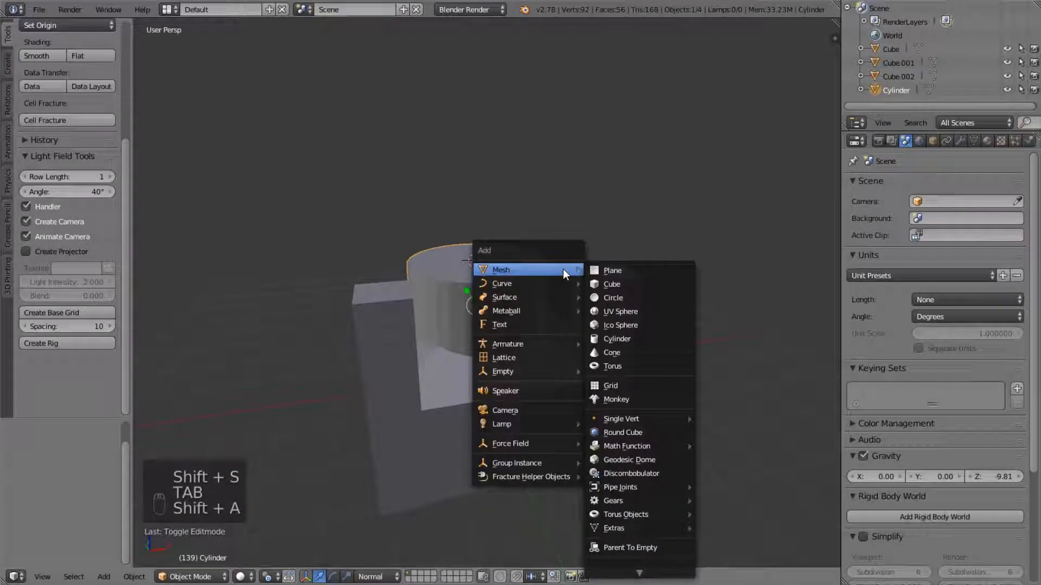
click(645, 315)
key(s)
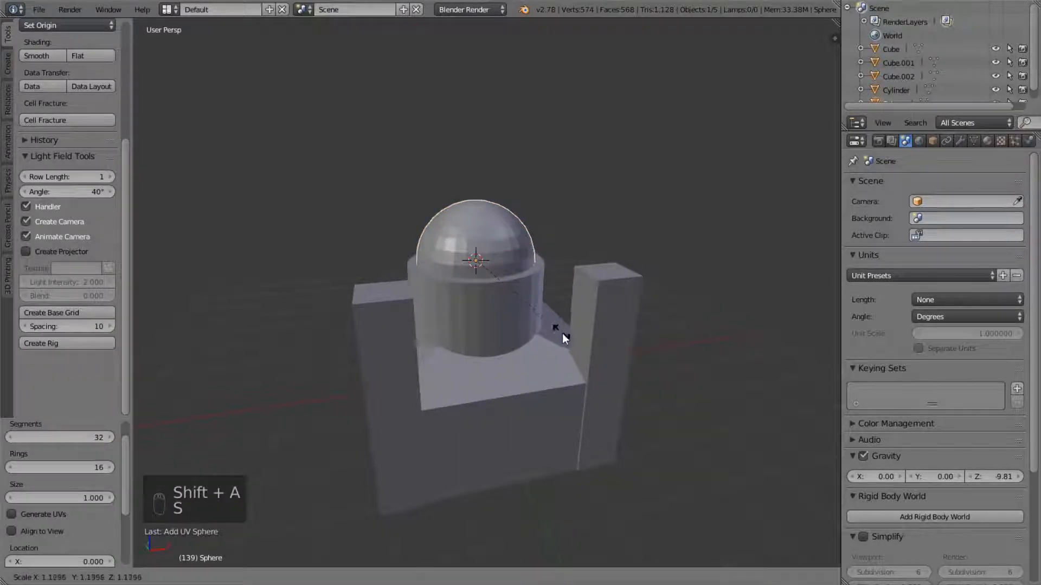
click(570, 345)
middle_drag(571, 345, 561, 323)
middle_drag(498, 316, 526, 344)
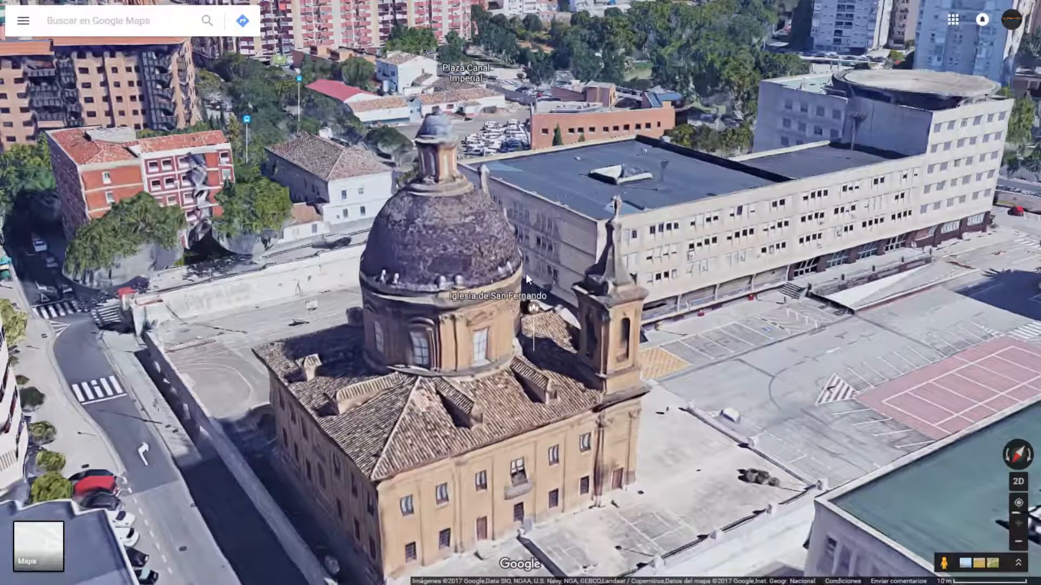
Switch to Google Maps and compare the church's dome, drum and front towers from the rear and front.
scroll(526, 273, up, 3)
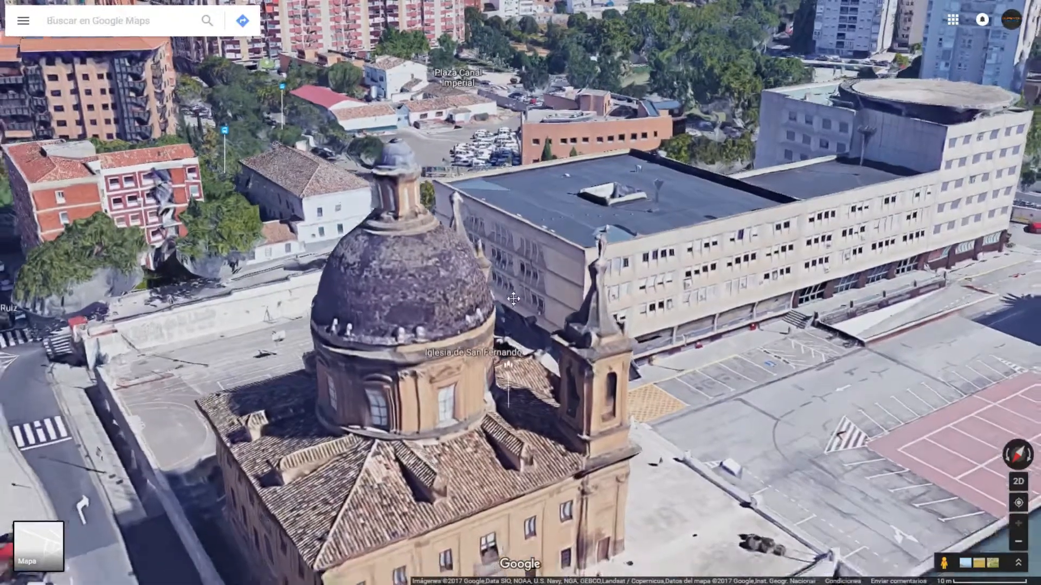
drag(561, 263, 473, 426)
scroll(509, 362, up, 3)
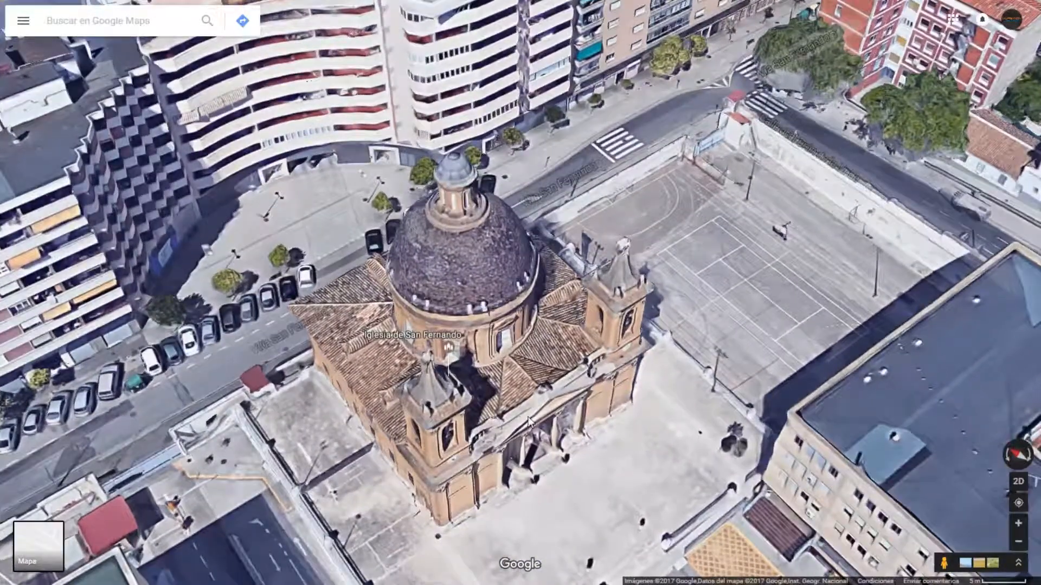
scroll(483, 360, up, 2)
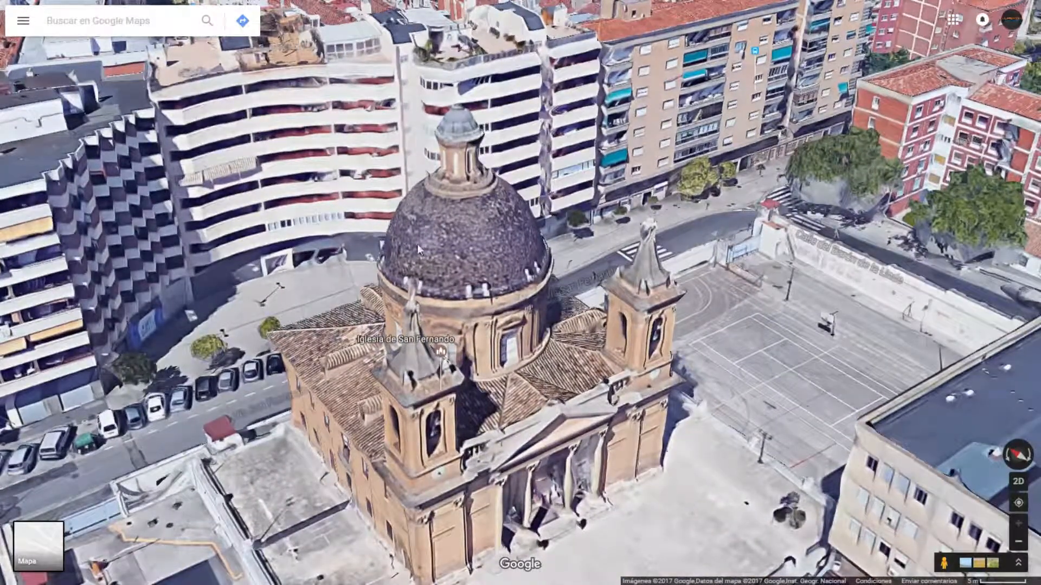
drag(552, 437, 577, 404)
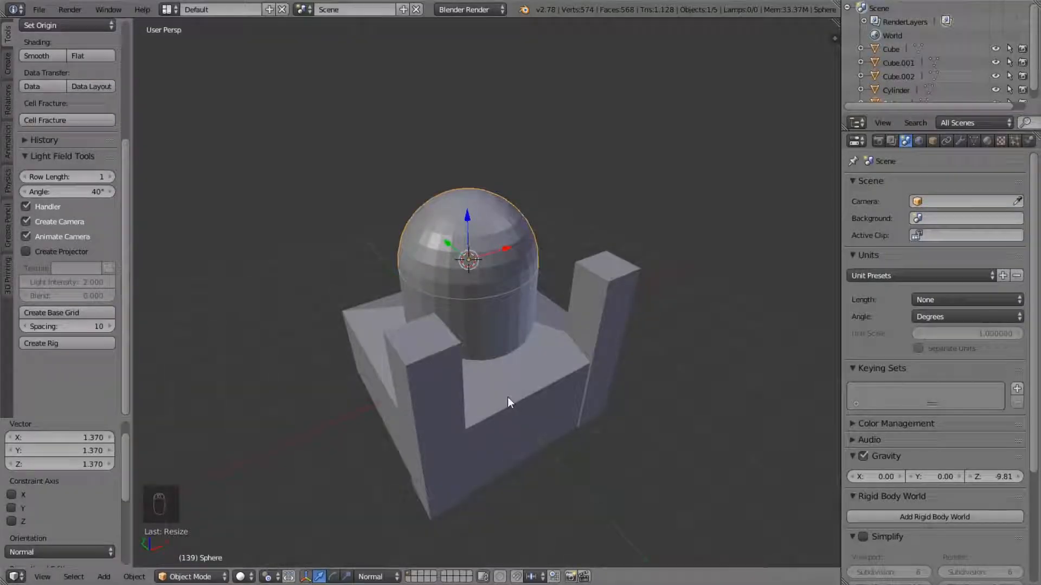
right_click(415, 399)
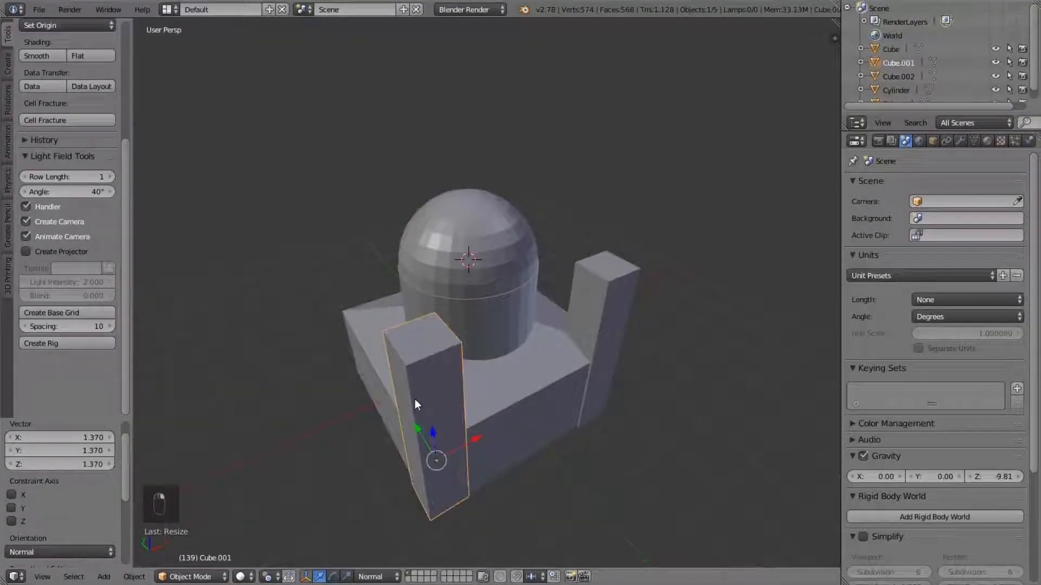
right_click(626, 274)
right_click(420, 372)
right_click(601, 284)
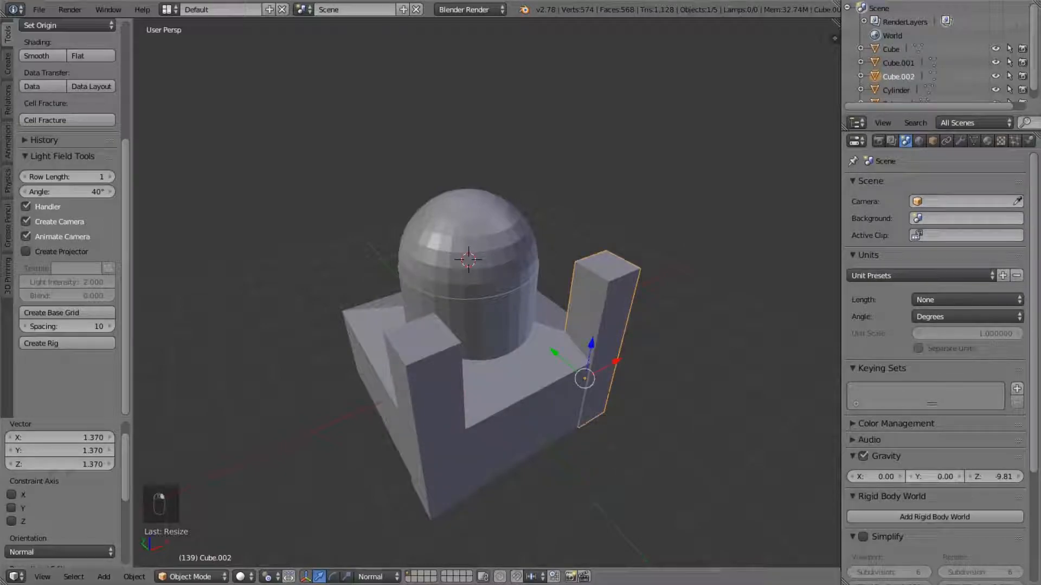
right_click(425, 375)
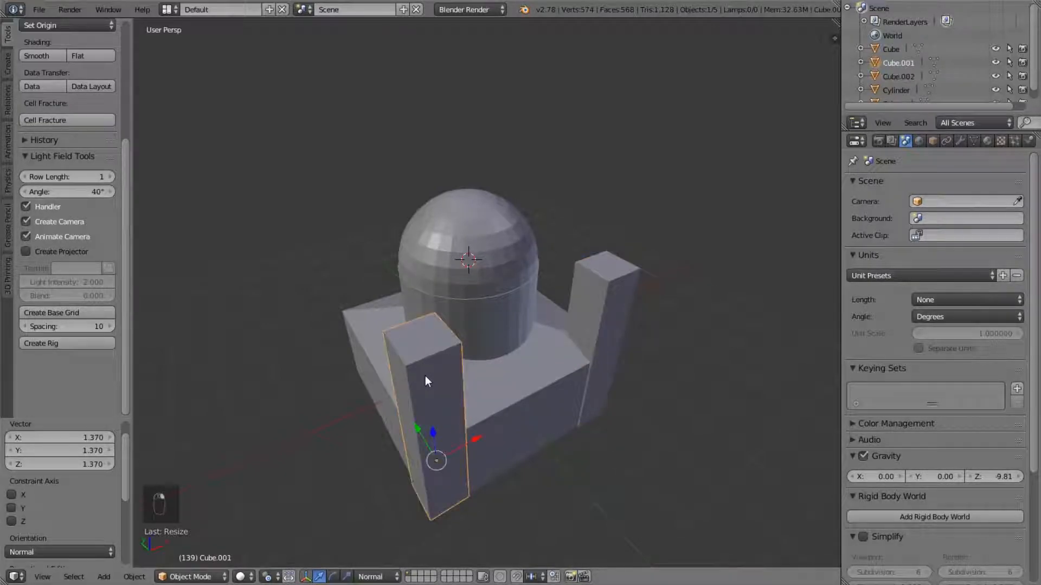
right_click(596, 329)
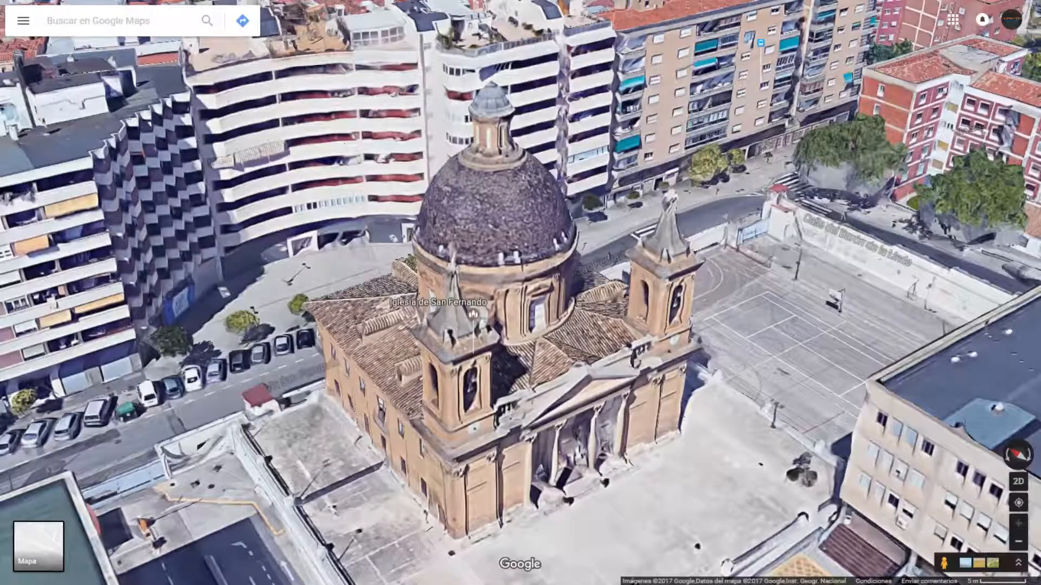
Switch to Google Maps and examine the church's front towers, pediment and dome more closely from the front corner.
drag(594, 365, 602, 110)
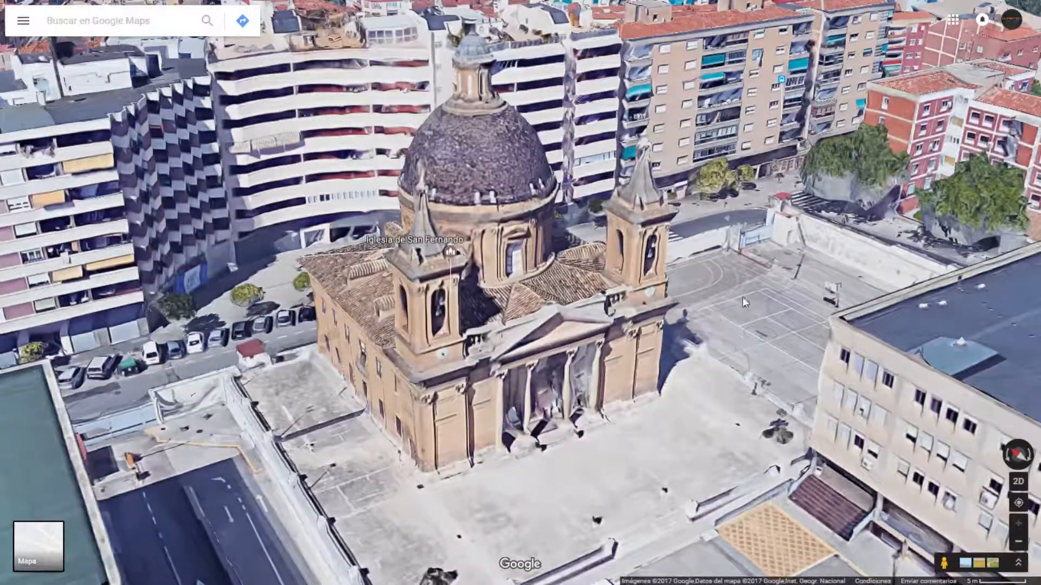
scroll(757, 199, up, 2)
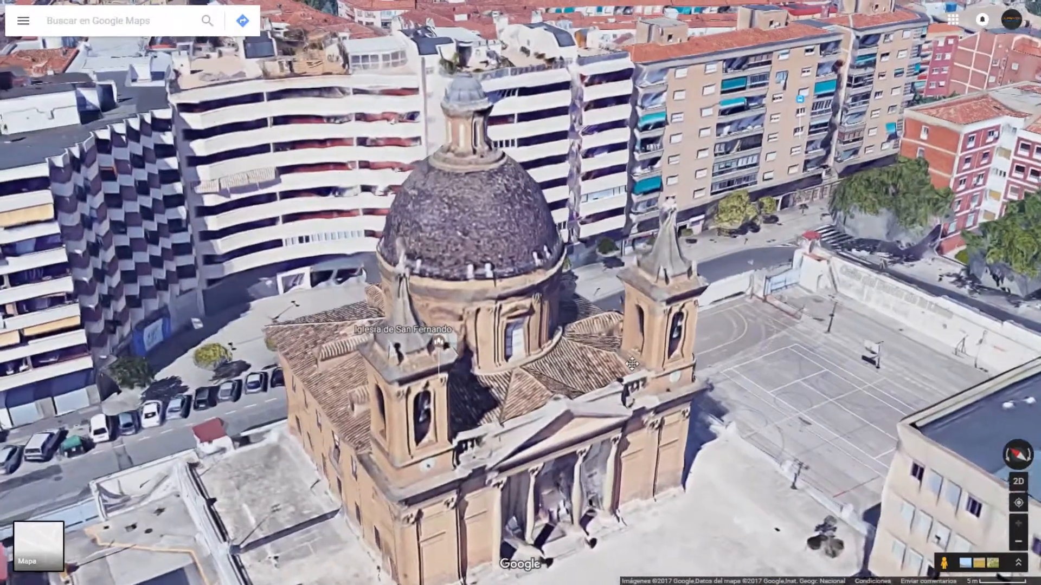
drag(632, 364, 681, 361)
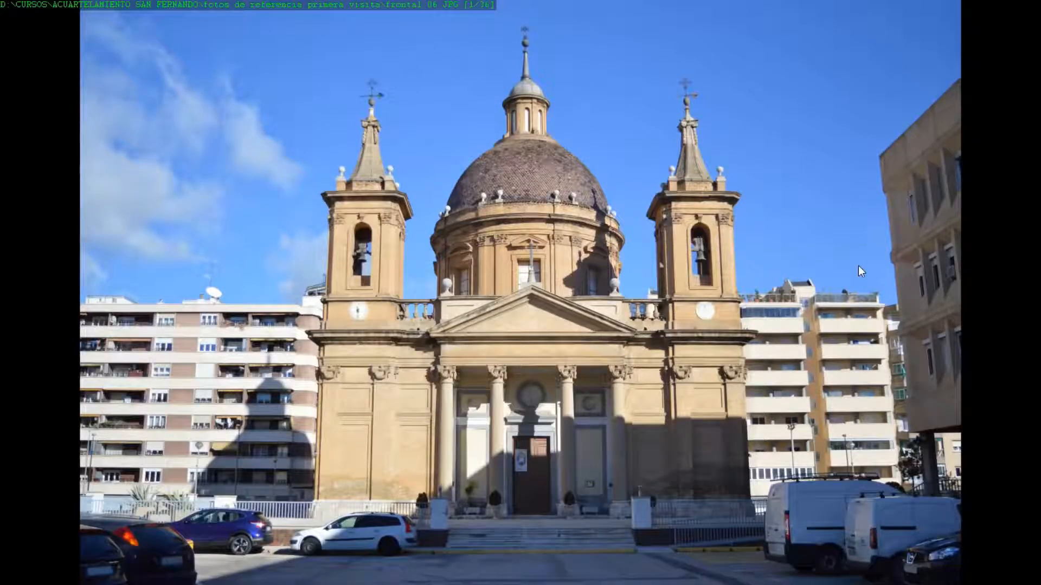
Switch to the reference image folder and examine the facade photo, the untextured church renders and the photos of the side walls and tower.
scroll(857, 266, down, 1)
scroll(855, 257, down, 1)
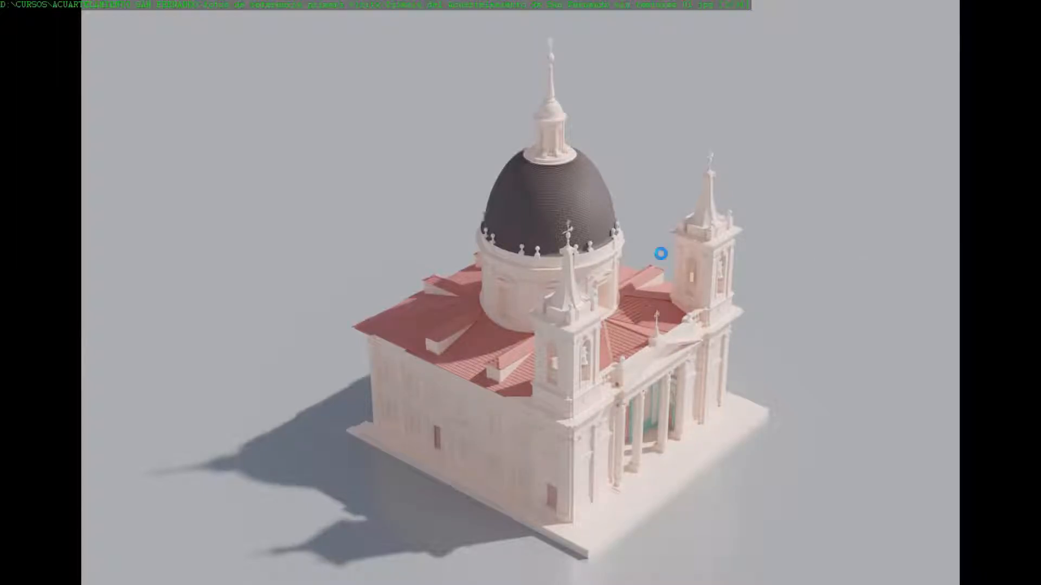
scroll(661, 252, up, 1)
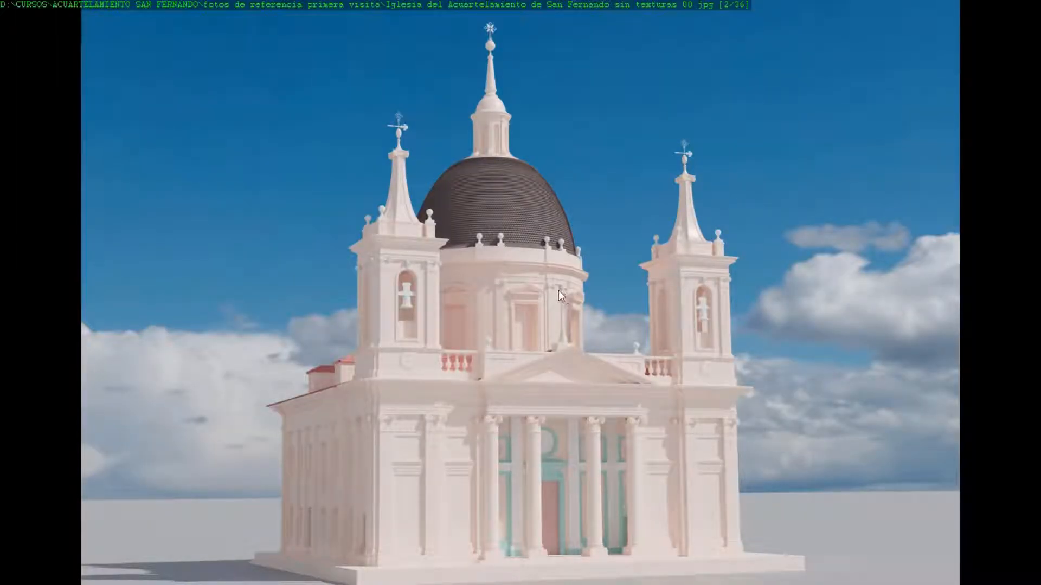
scroll(558, 295, down, 1)
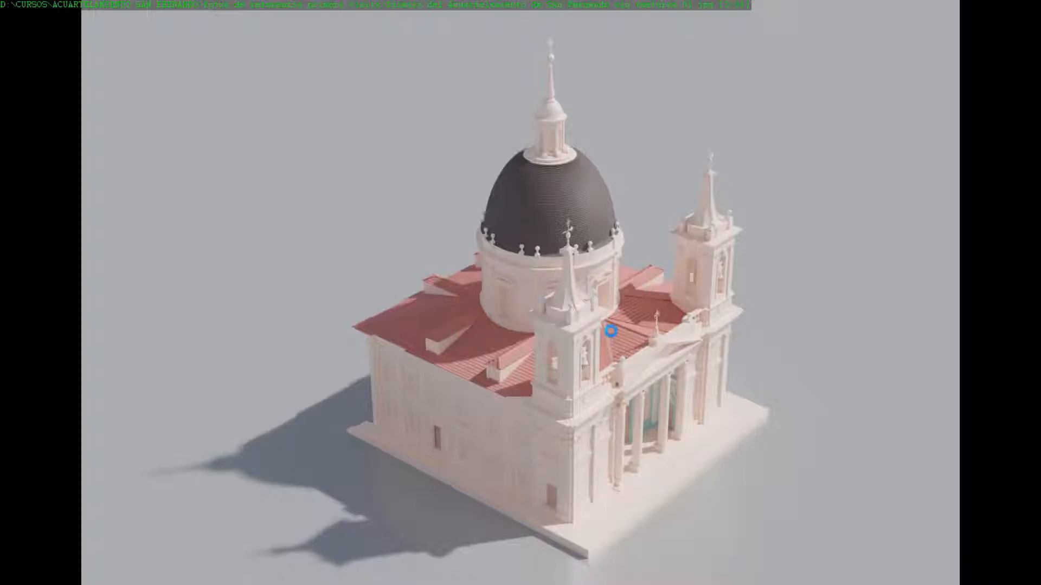
scroll(602, 334, down, 1)
scroll(595, 335, down, 1)
scroll(539, 252, down, 1)
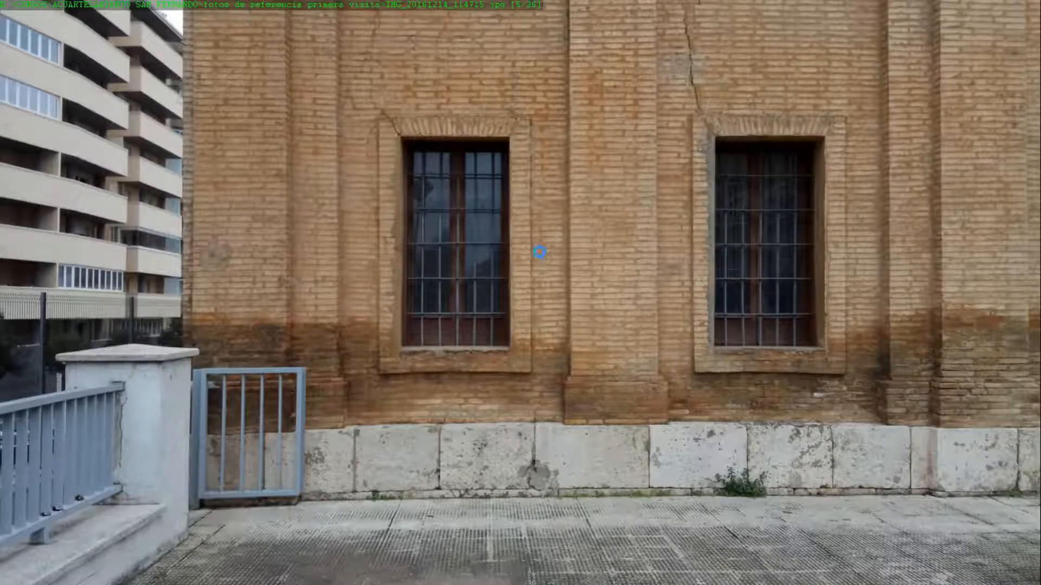
scroll(539, 252, down, 1)
scroll(539, 251, down, 1)
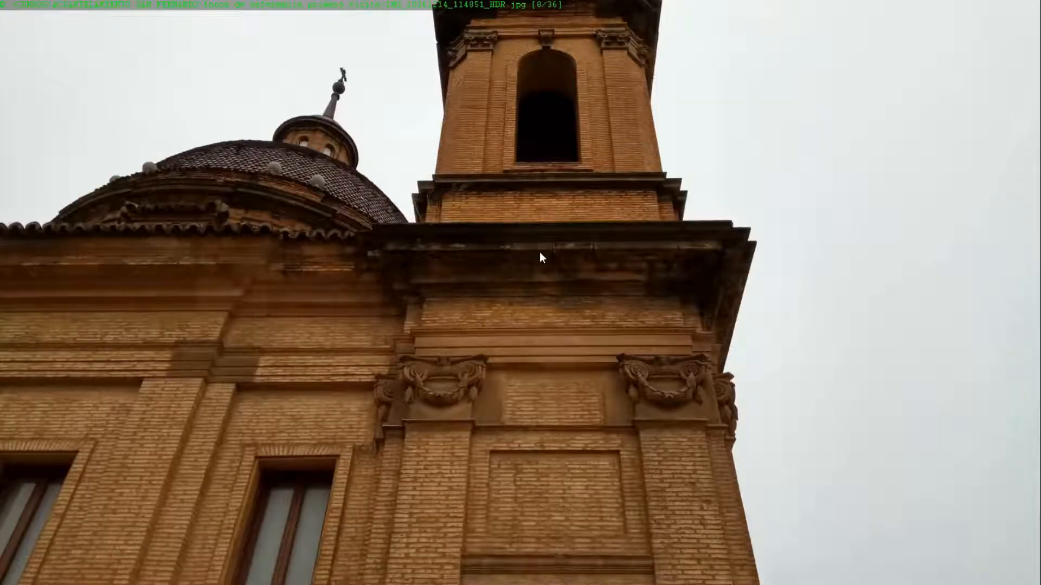
scroll(540, 258, up, 1)
scroll(539, 252, up, 1)
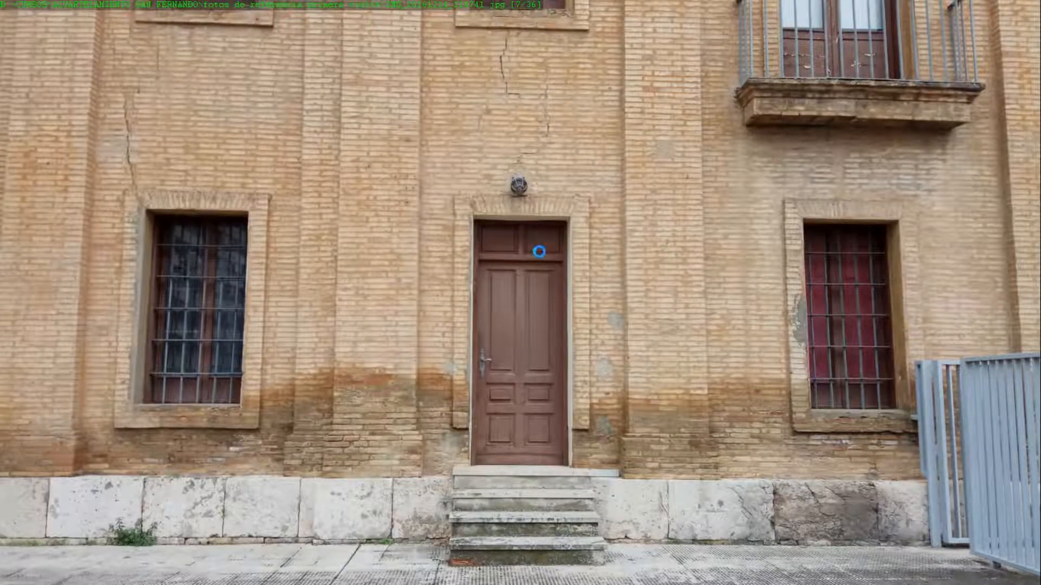